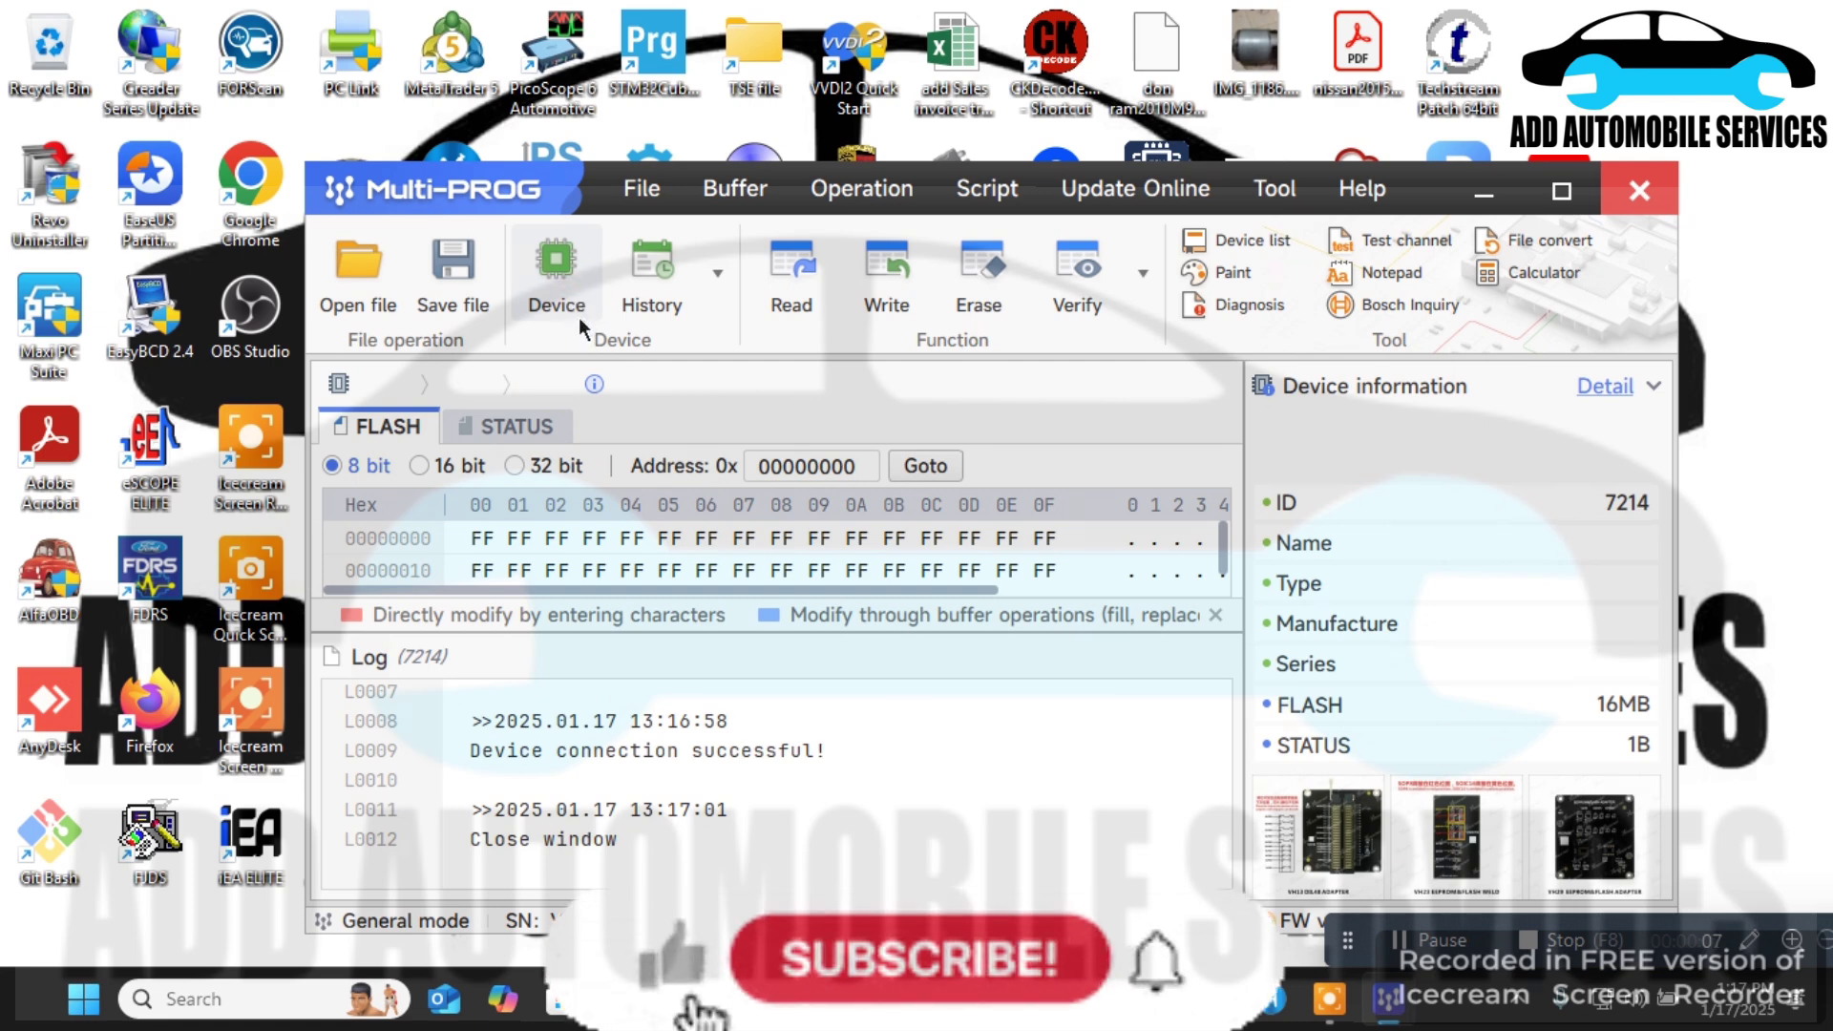
Select the Toshiba 128B EEPROM (ID 493) as the target device.
click(581, 308)
click(737, 565)
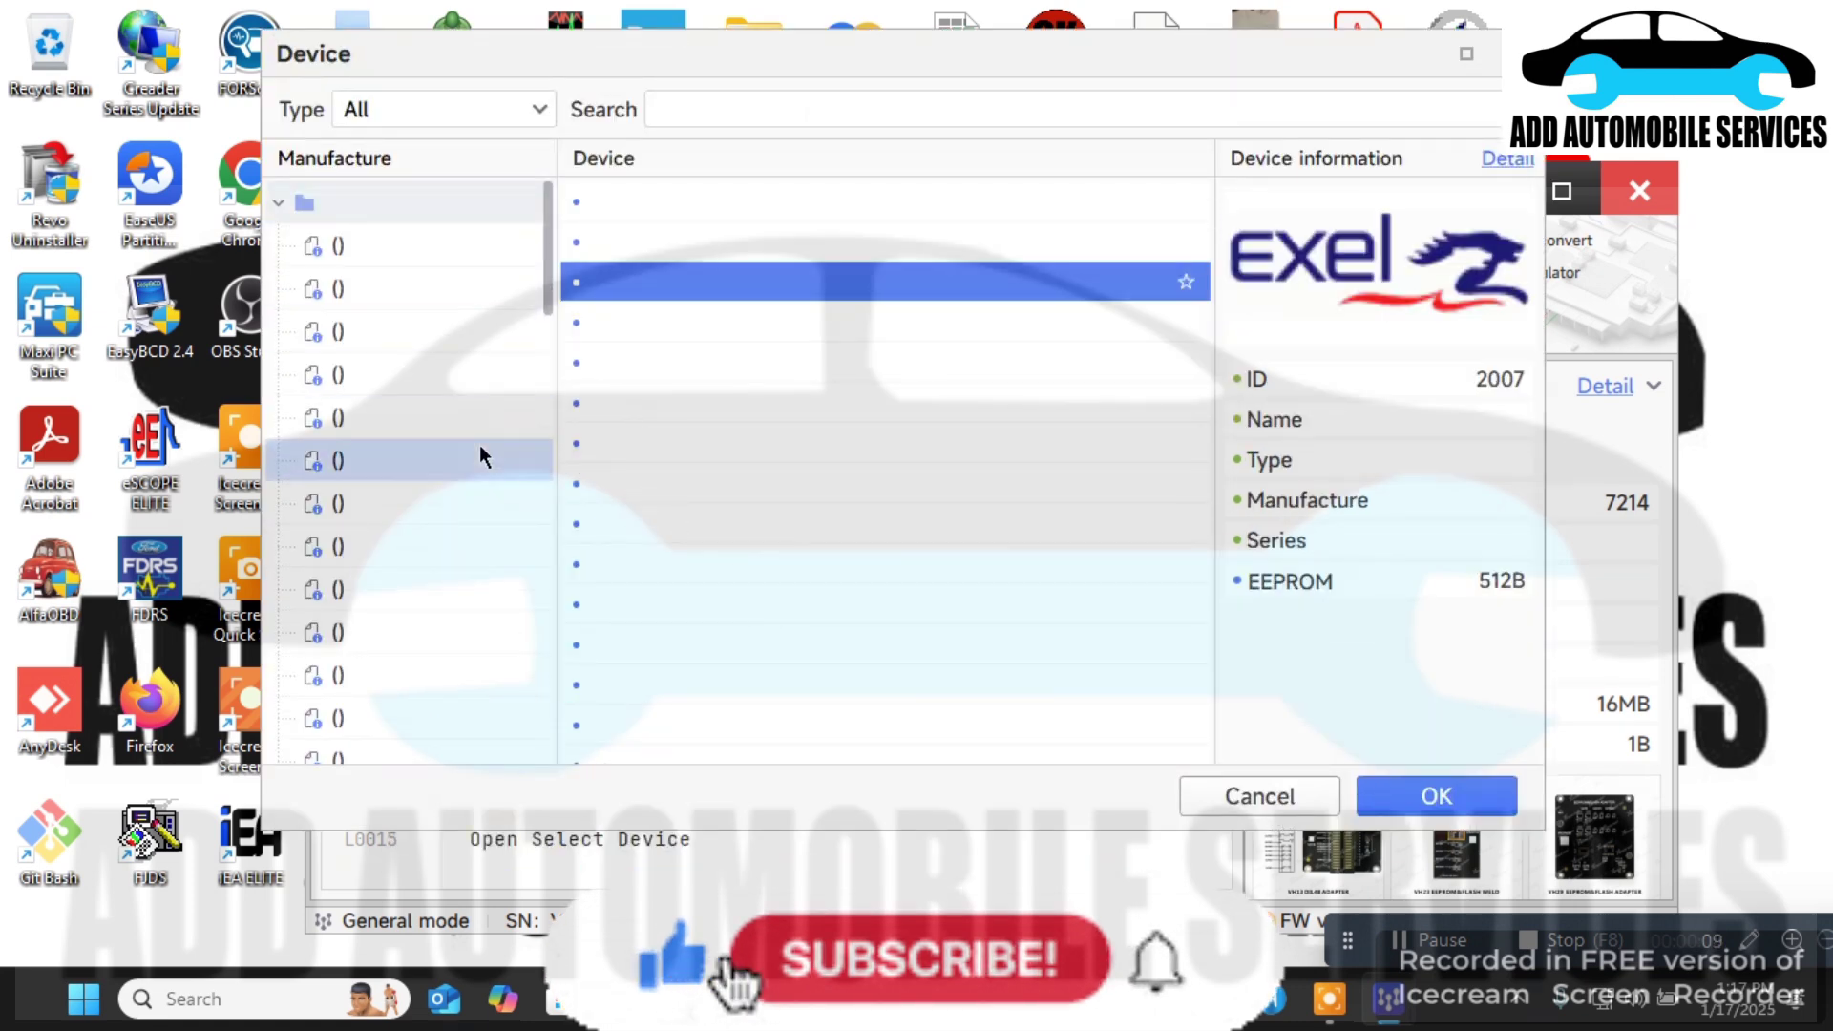
click(480, 456)
click(500, 592)
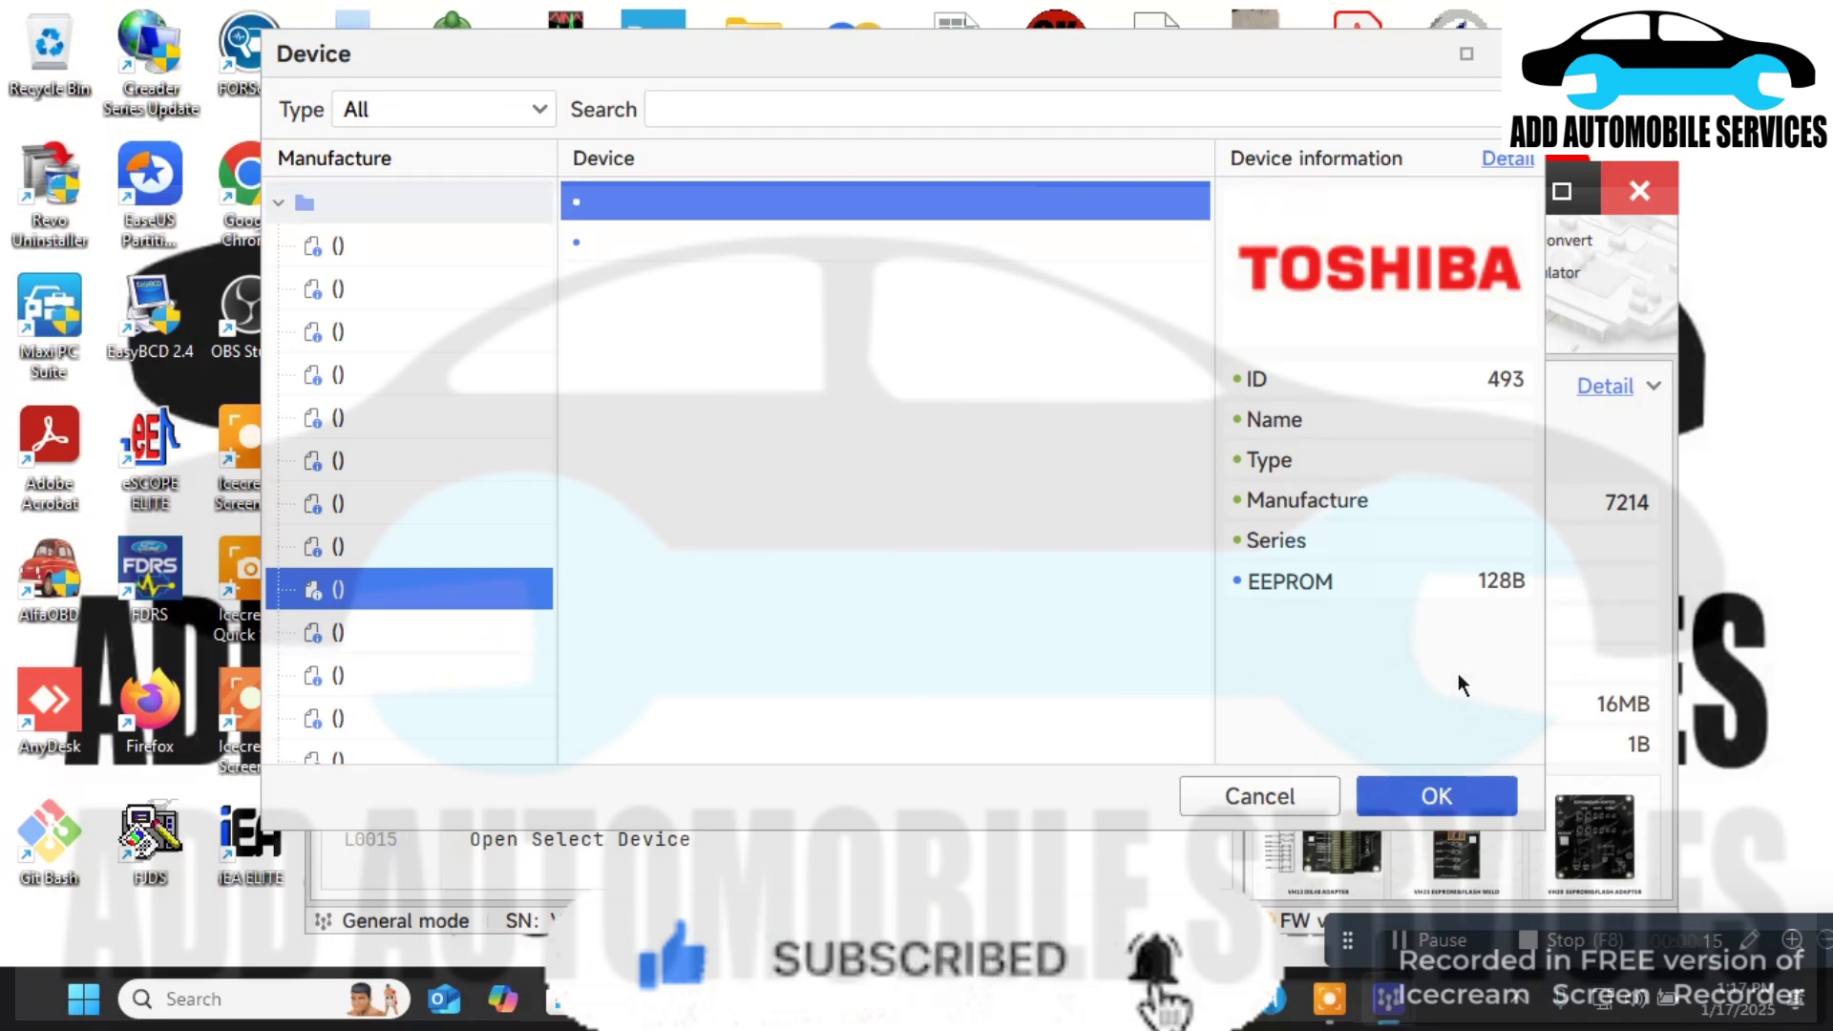
click(1435, 796)
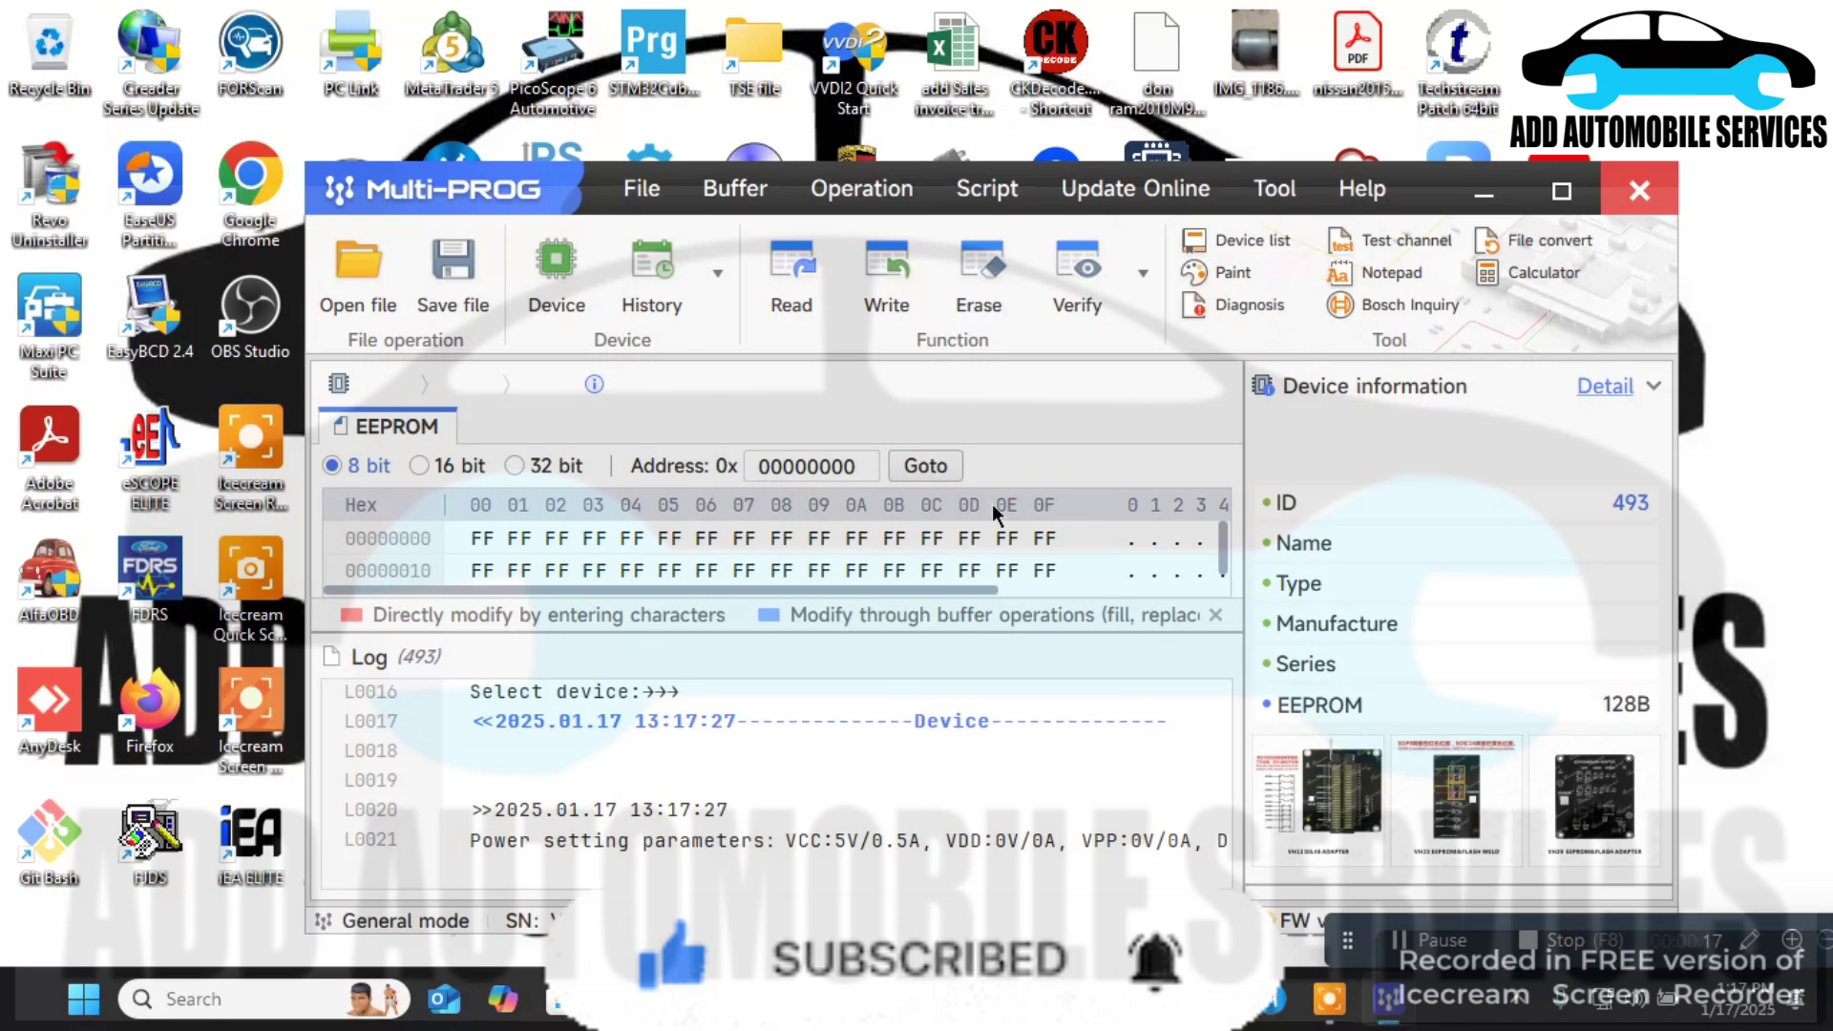
Maximize the window, then read and dismiss the V1.2.8.0 upgrade notes.
click(1560, 190)
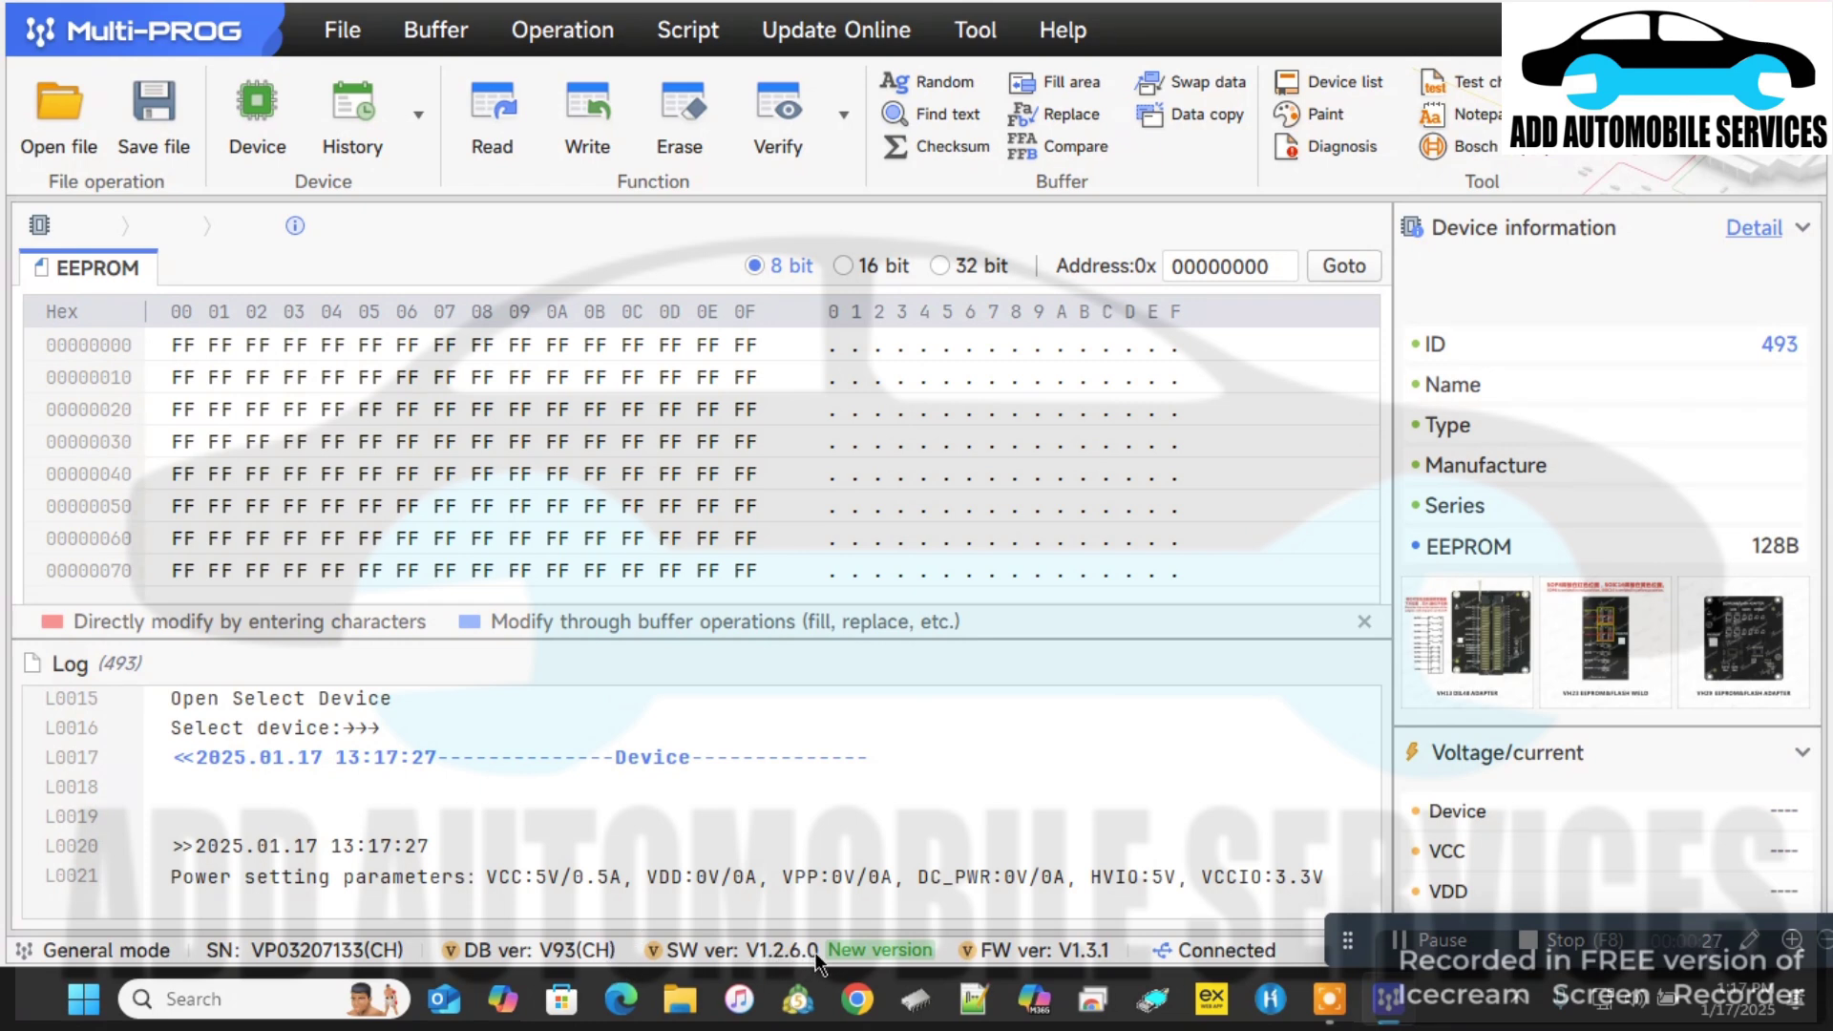
click(854, 958)
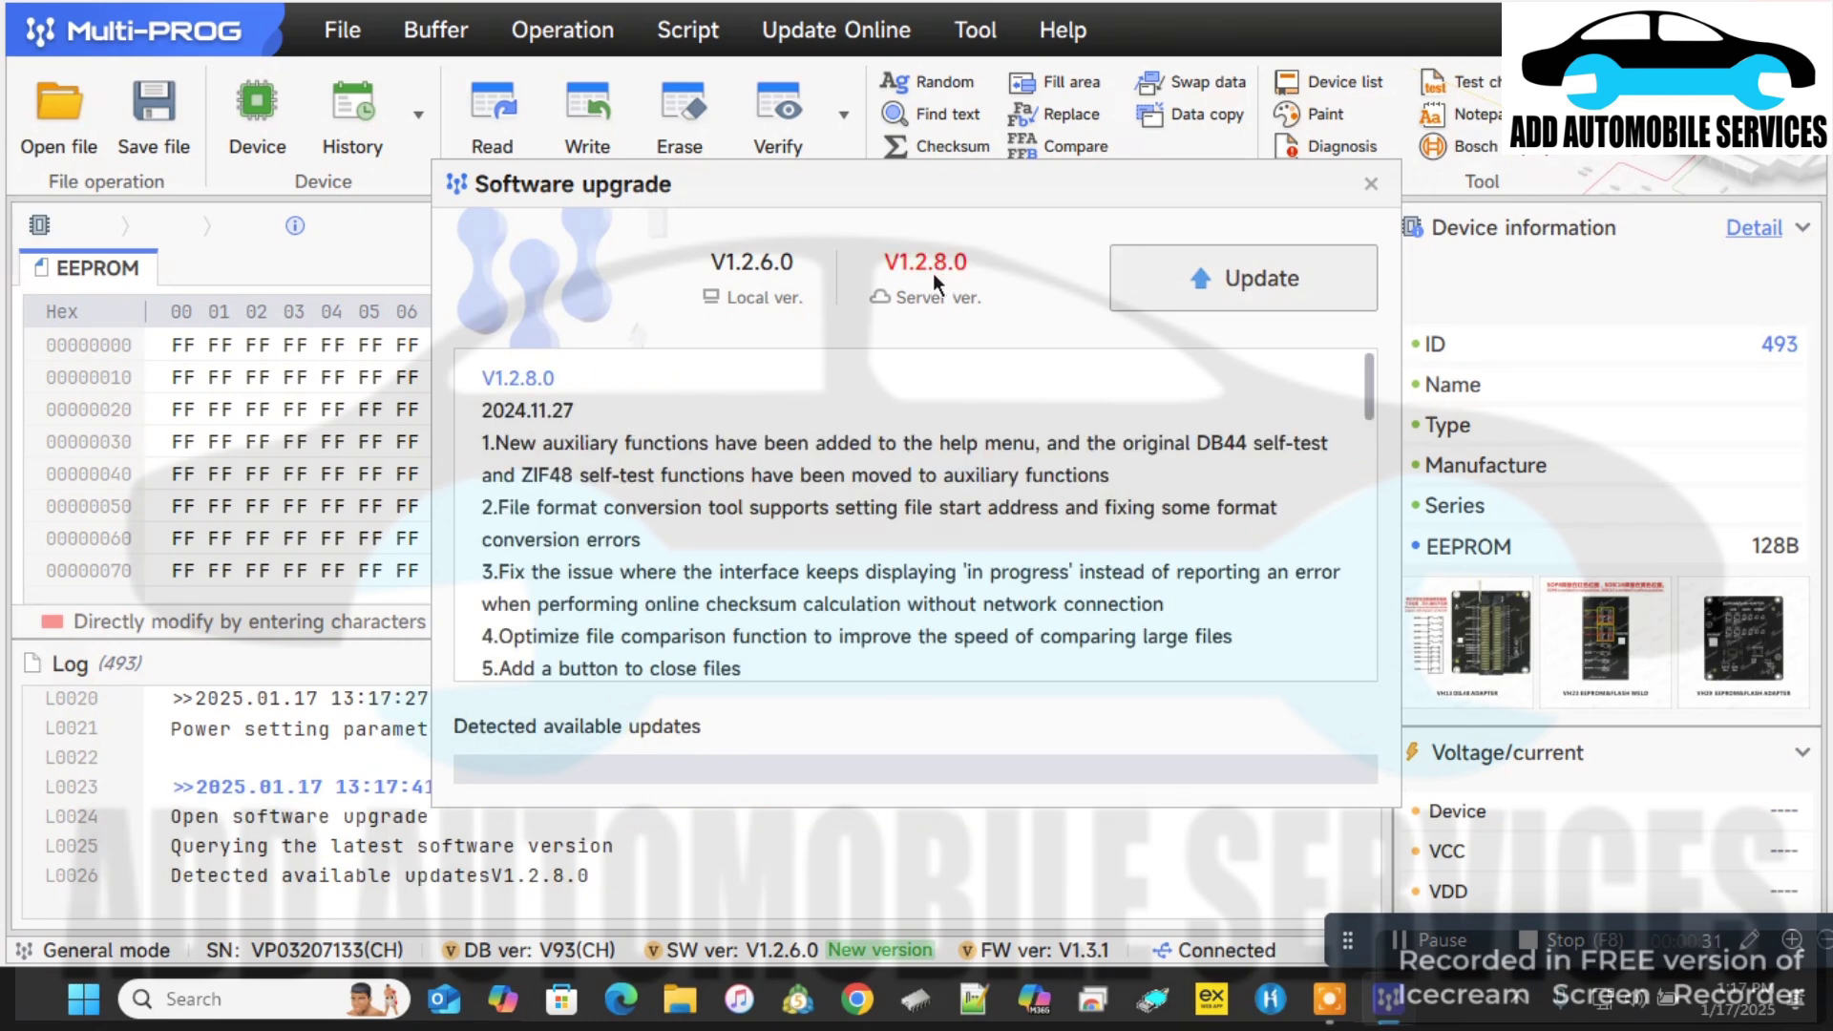
click(1369, 185)
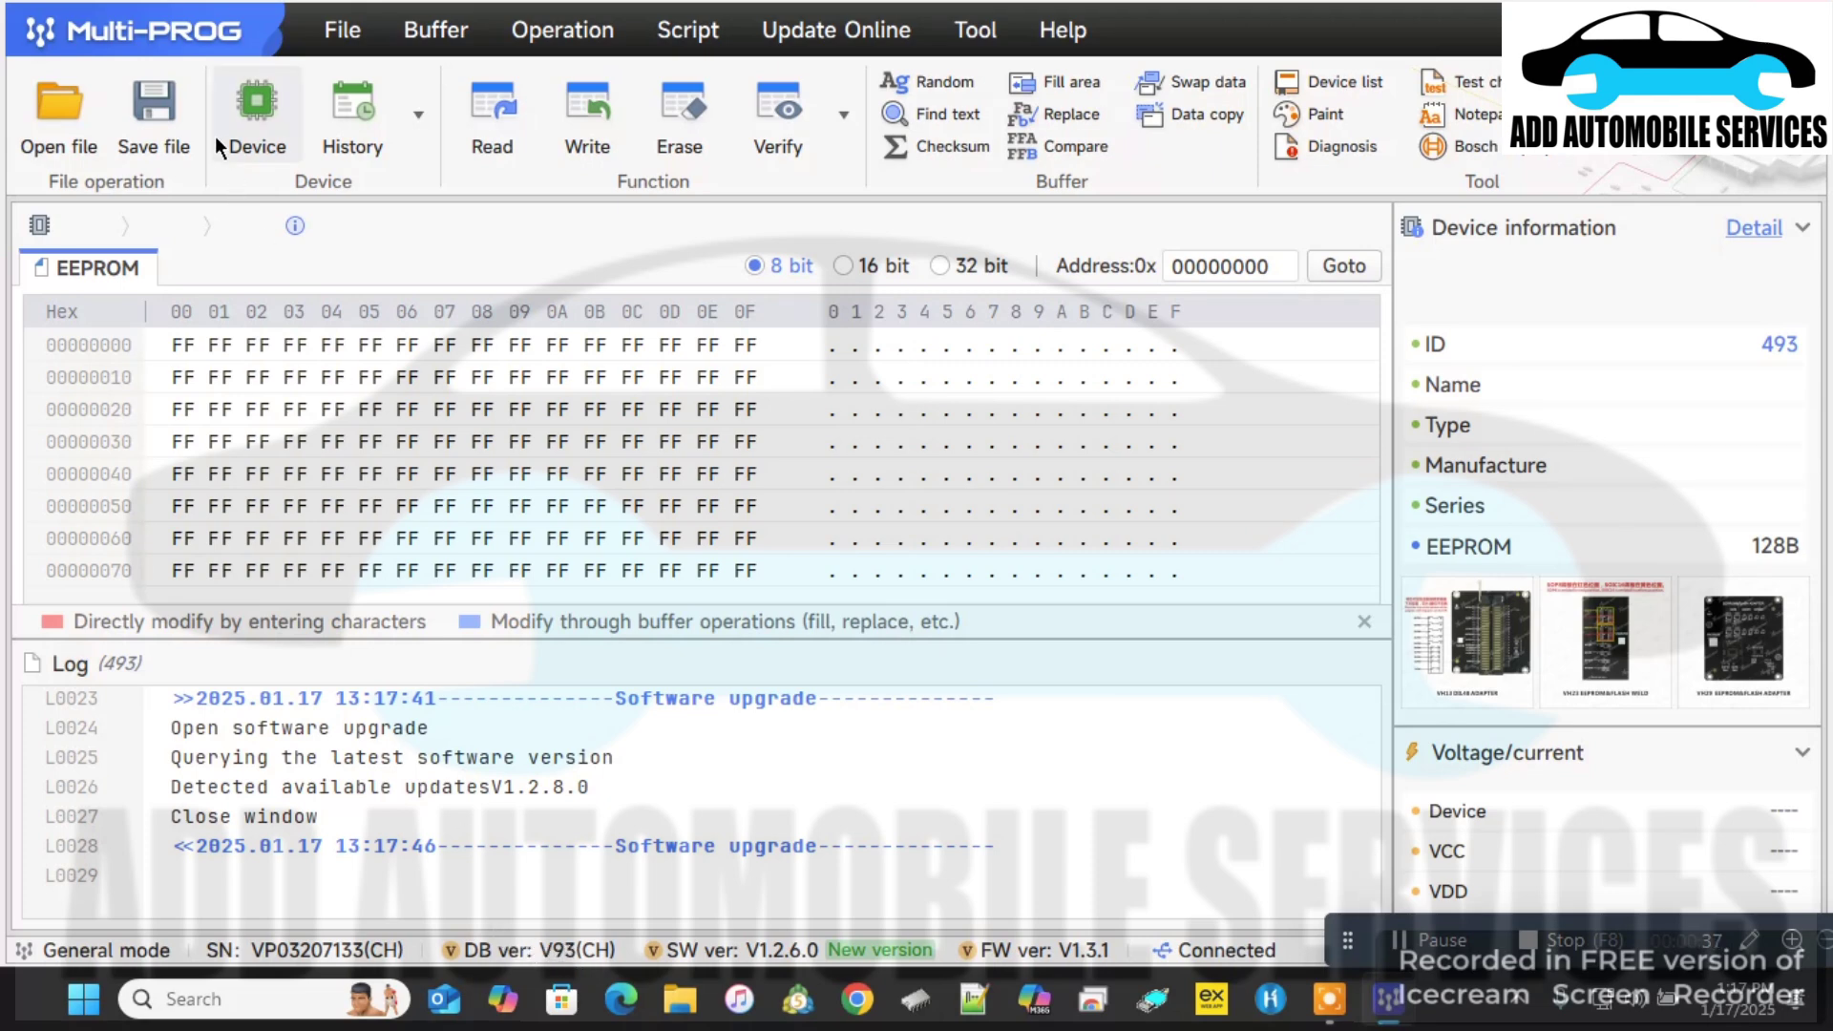
Set the interface language to 简体中文 and restart Multi-PROG immediately.
click(342, 30)
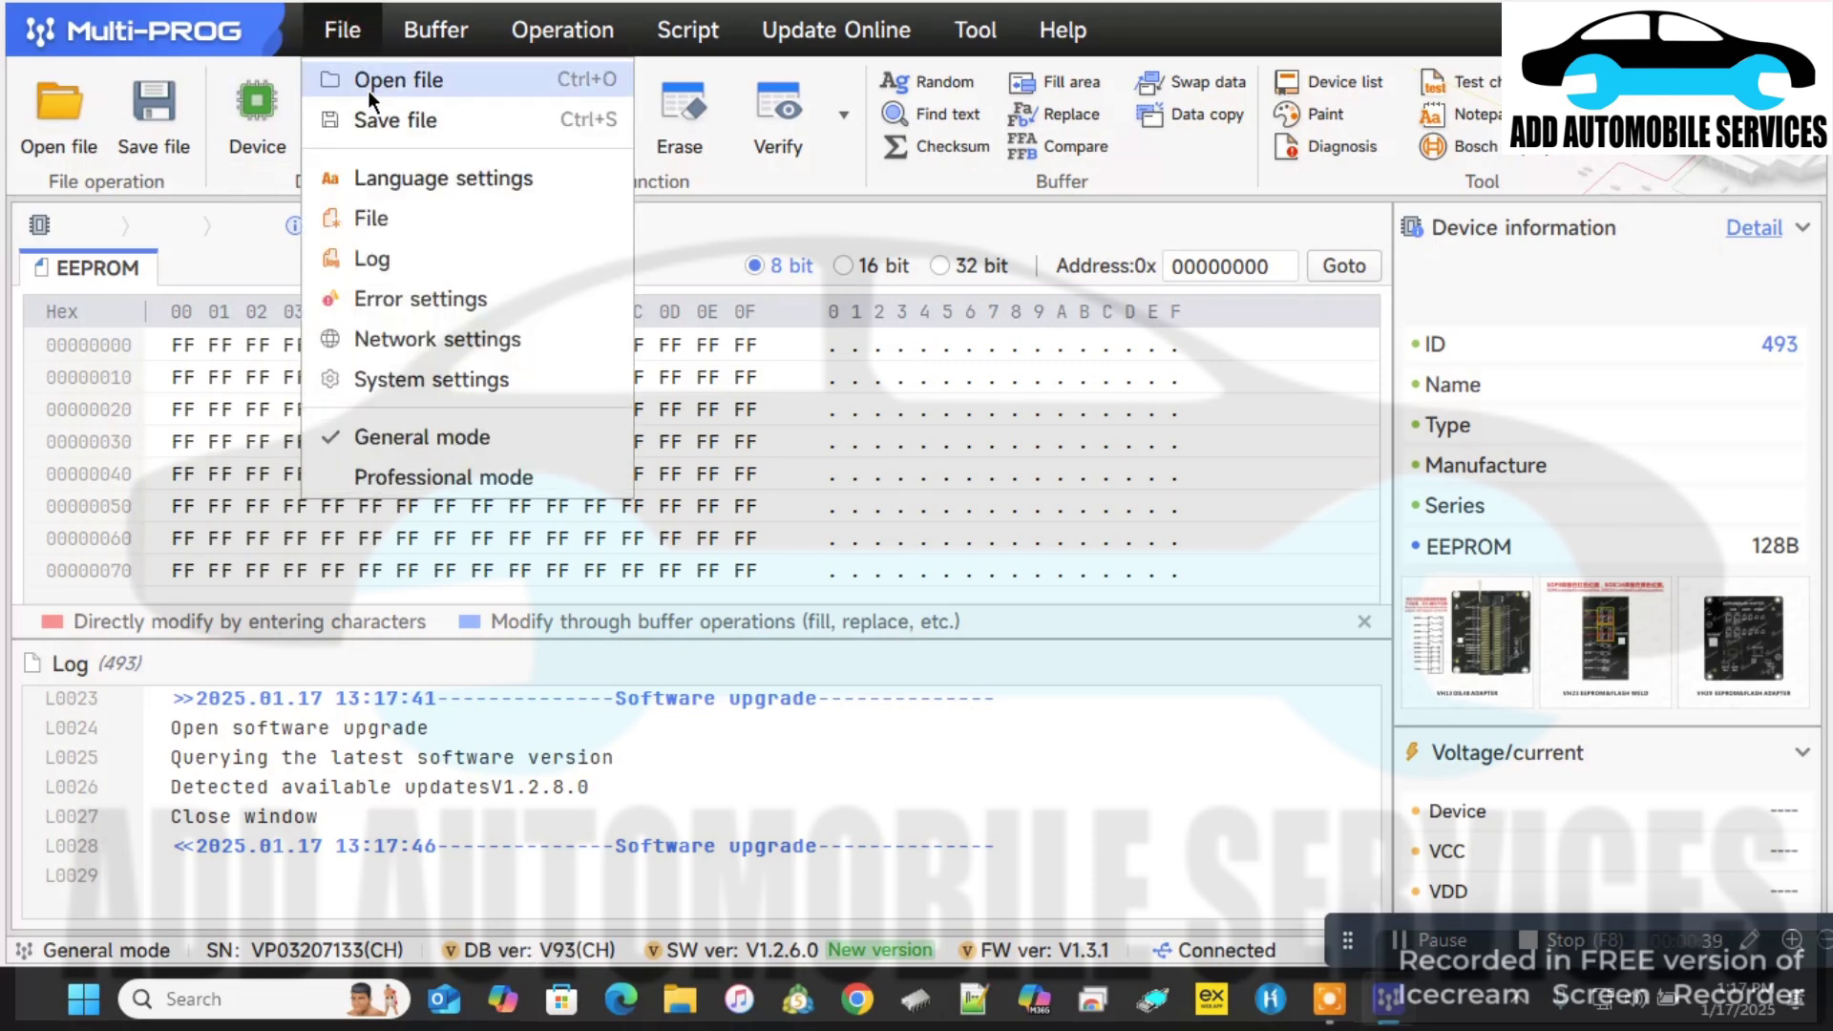
click(402, 179)
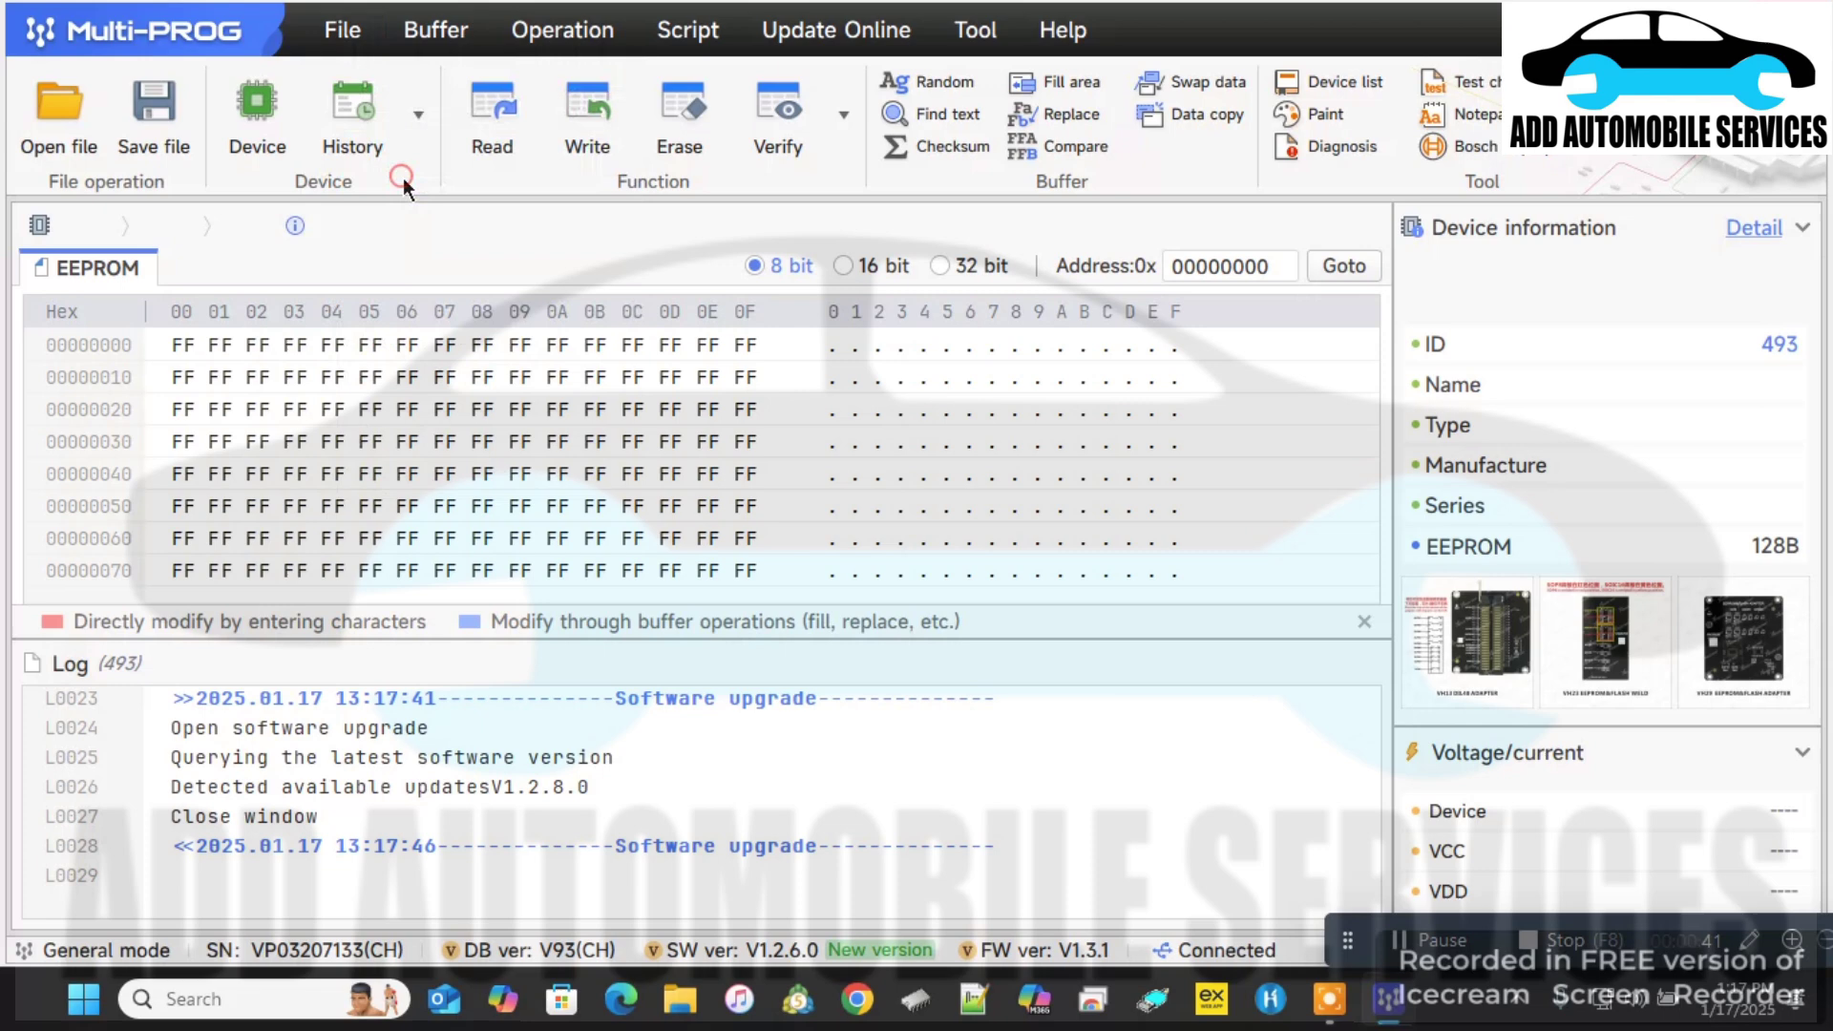
click(420, 225)
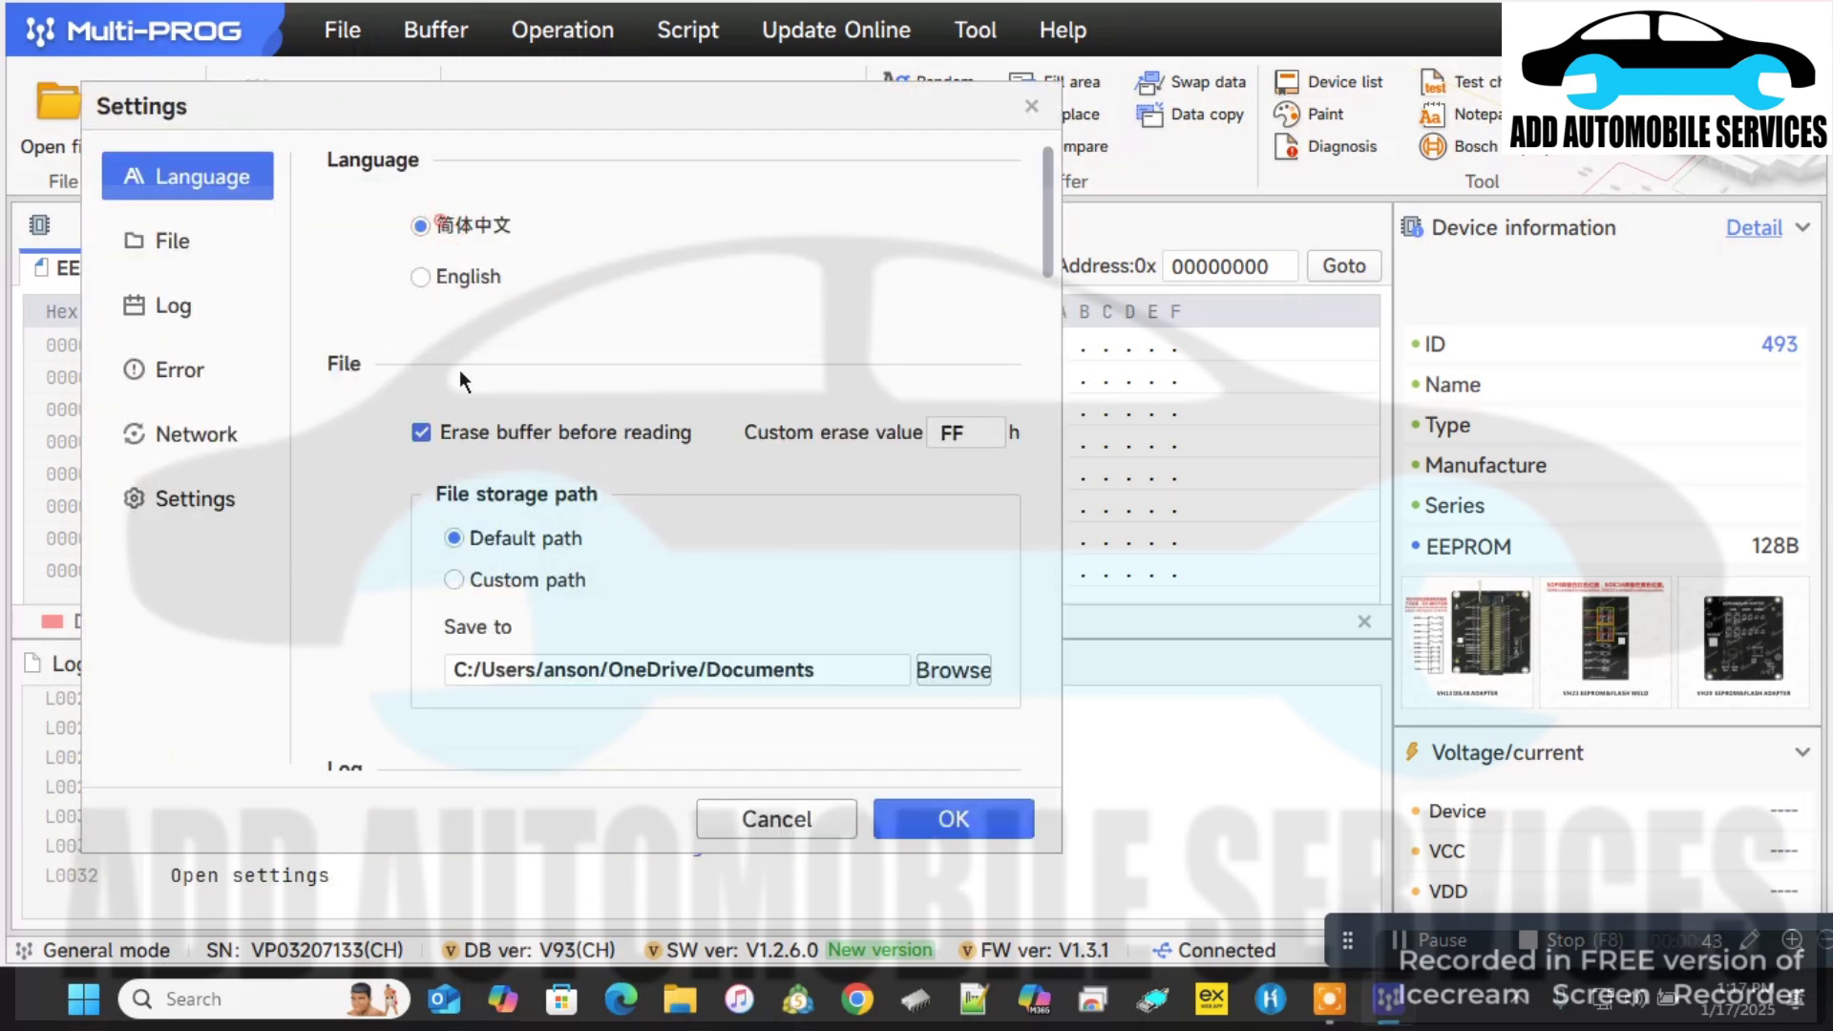
click(970, 807)
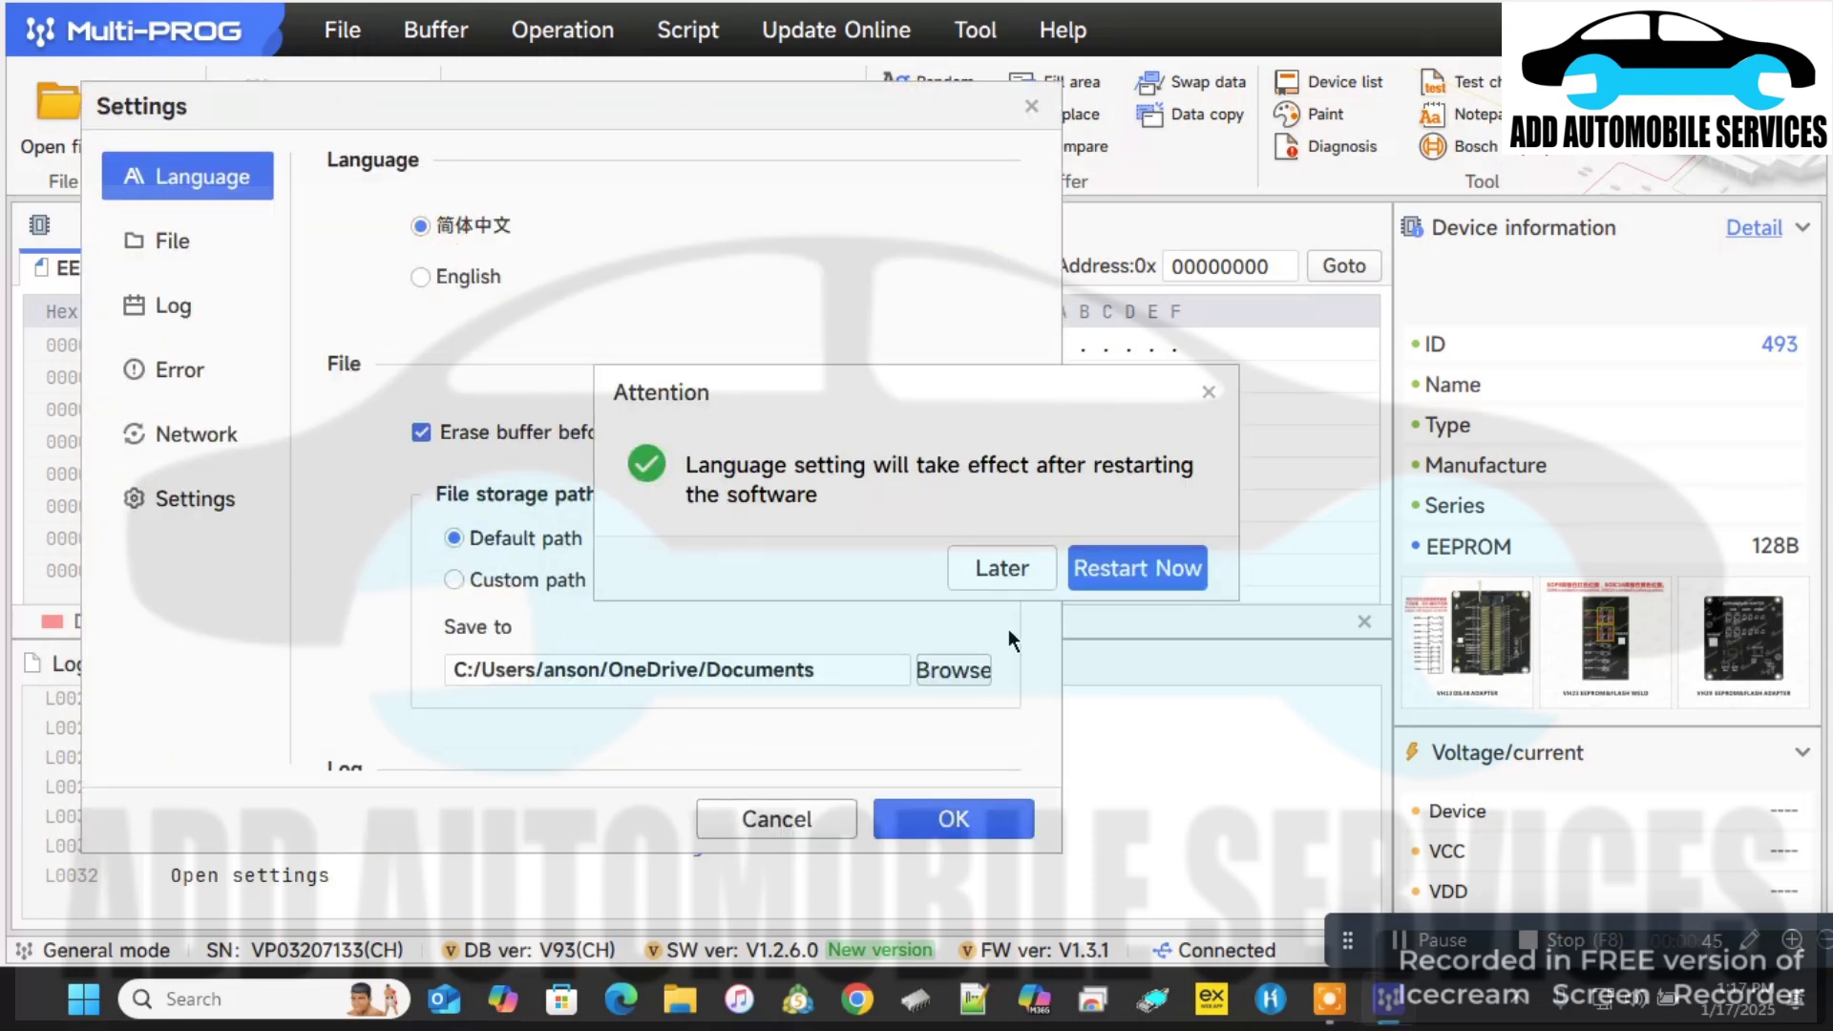
click(1138, 566)
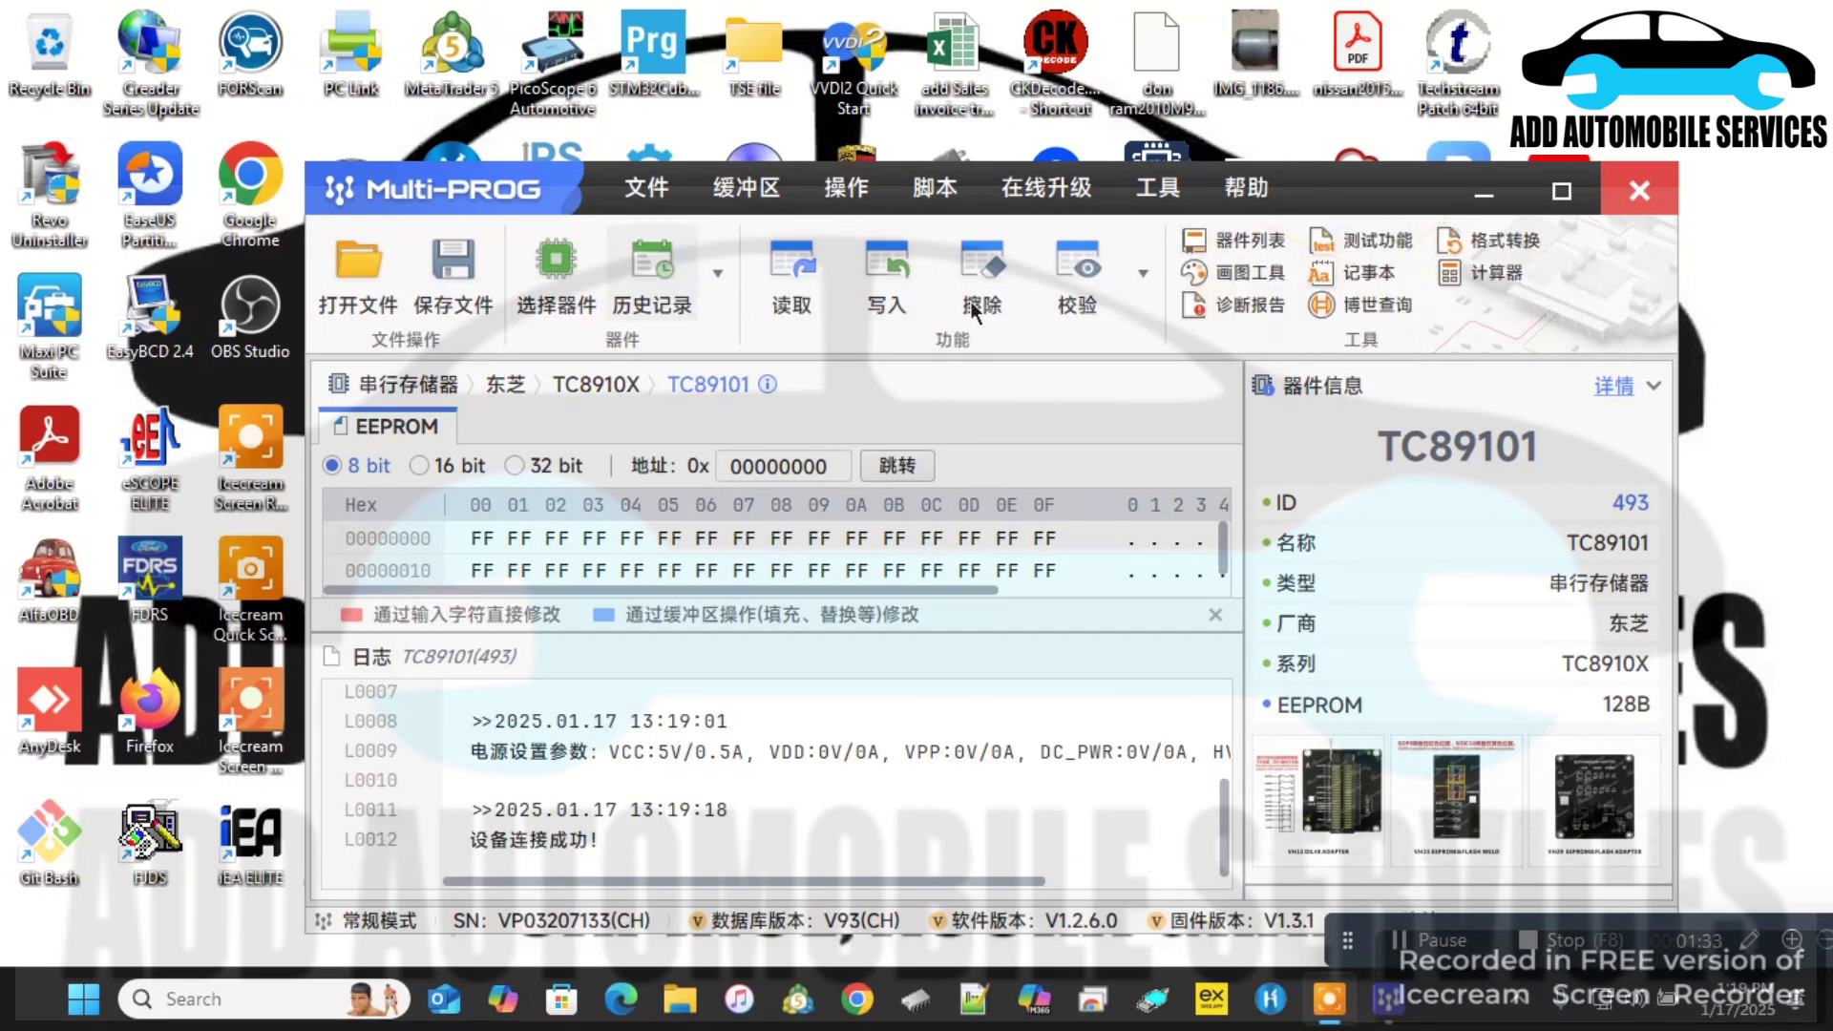
Maximize the window, close the 软件升级 notice, and bring up the 选择器件 list.
click(1563, 190)
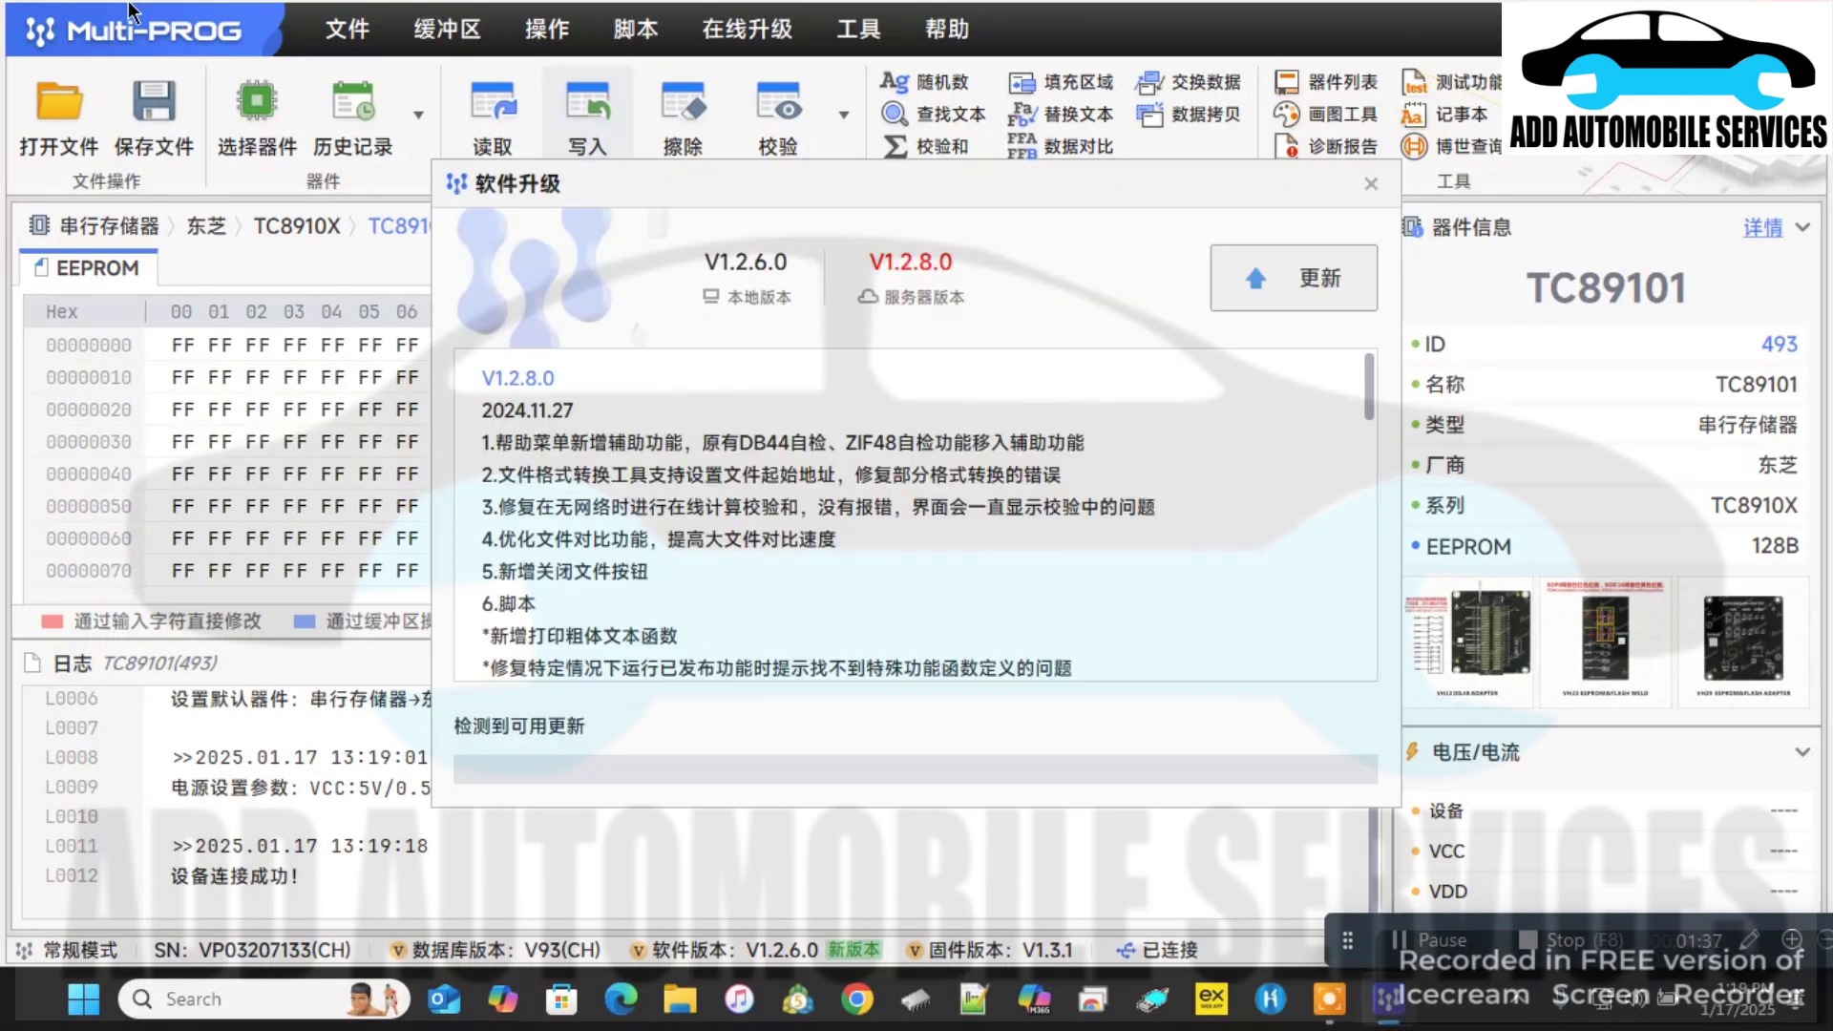
click(1370, 184)
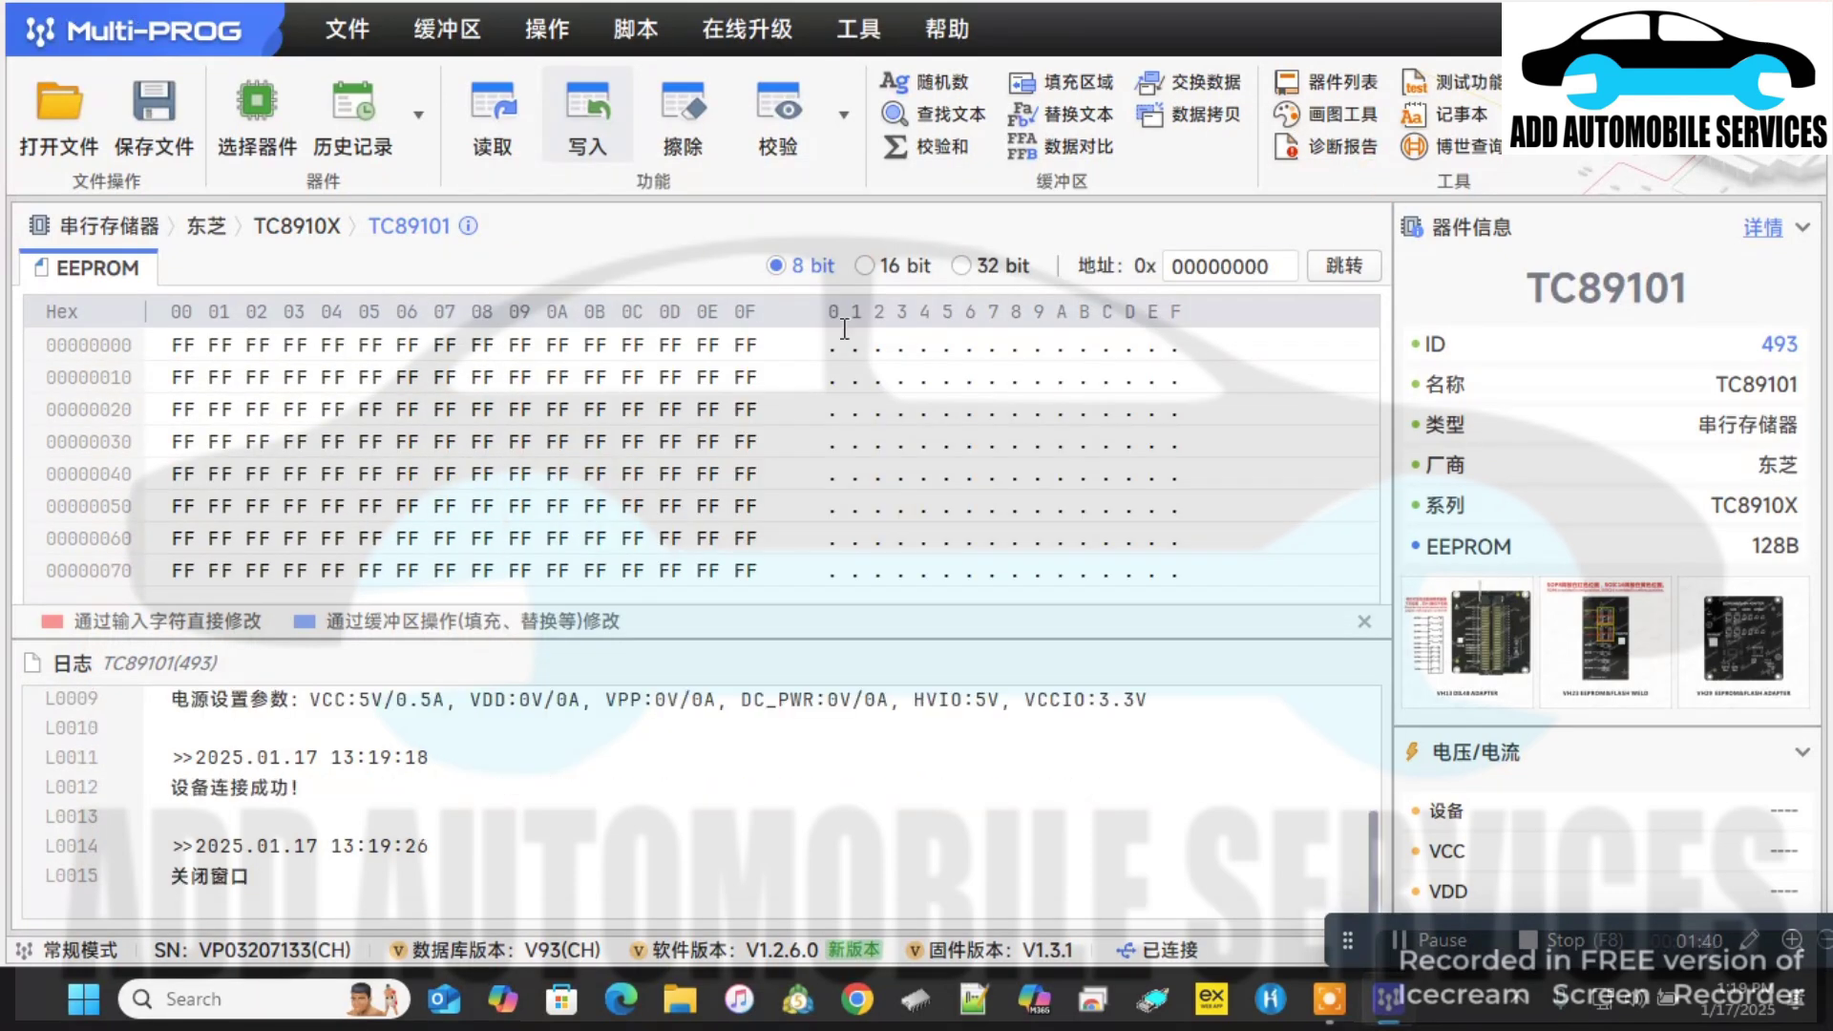
click(258, 118)
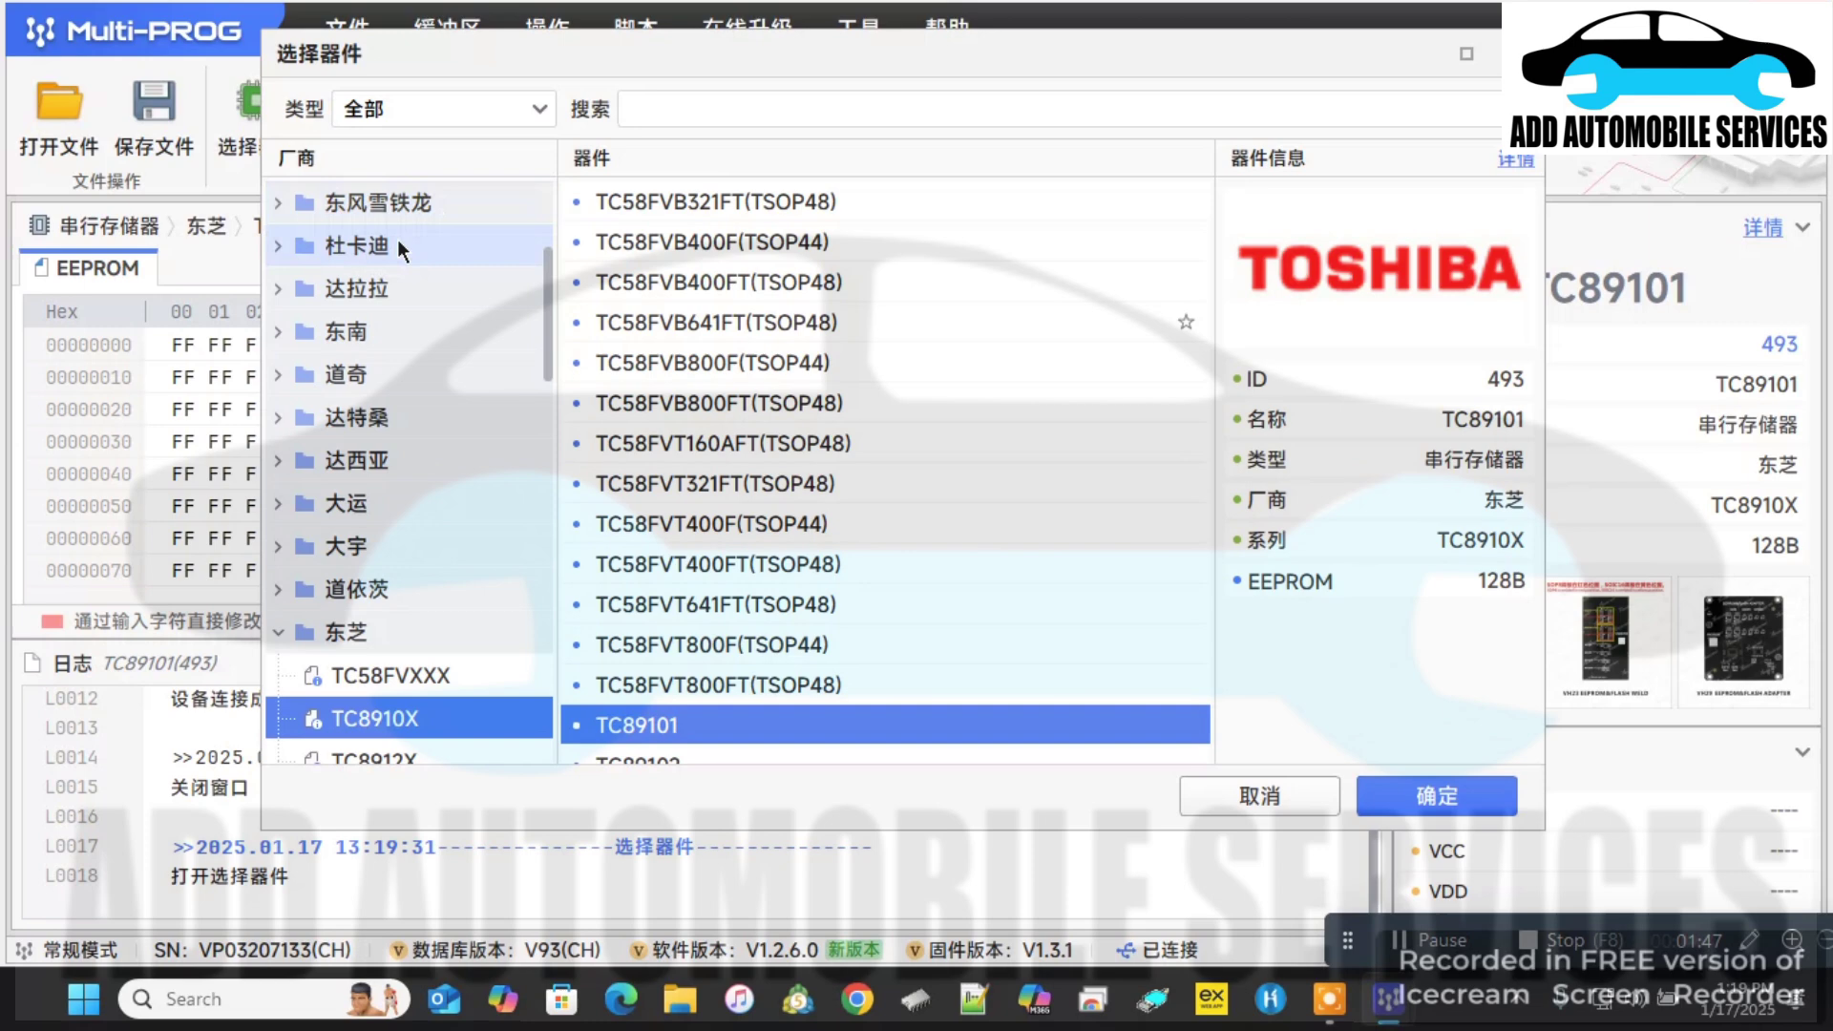
Collapse the 东芝 group and search the device list for 'g' (5586 matches).
click(282, 631)
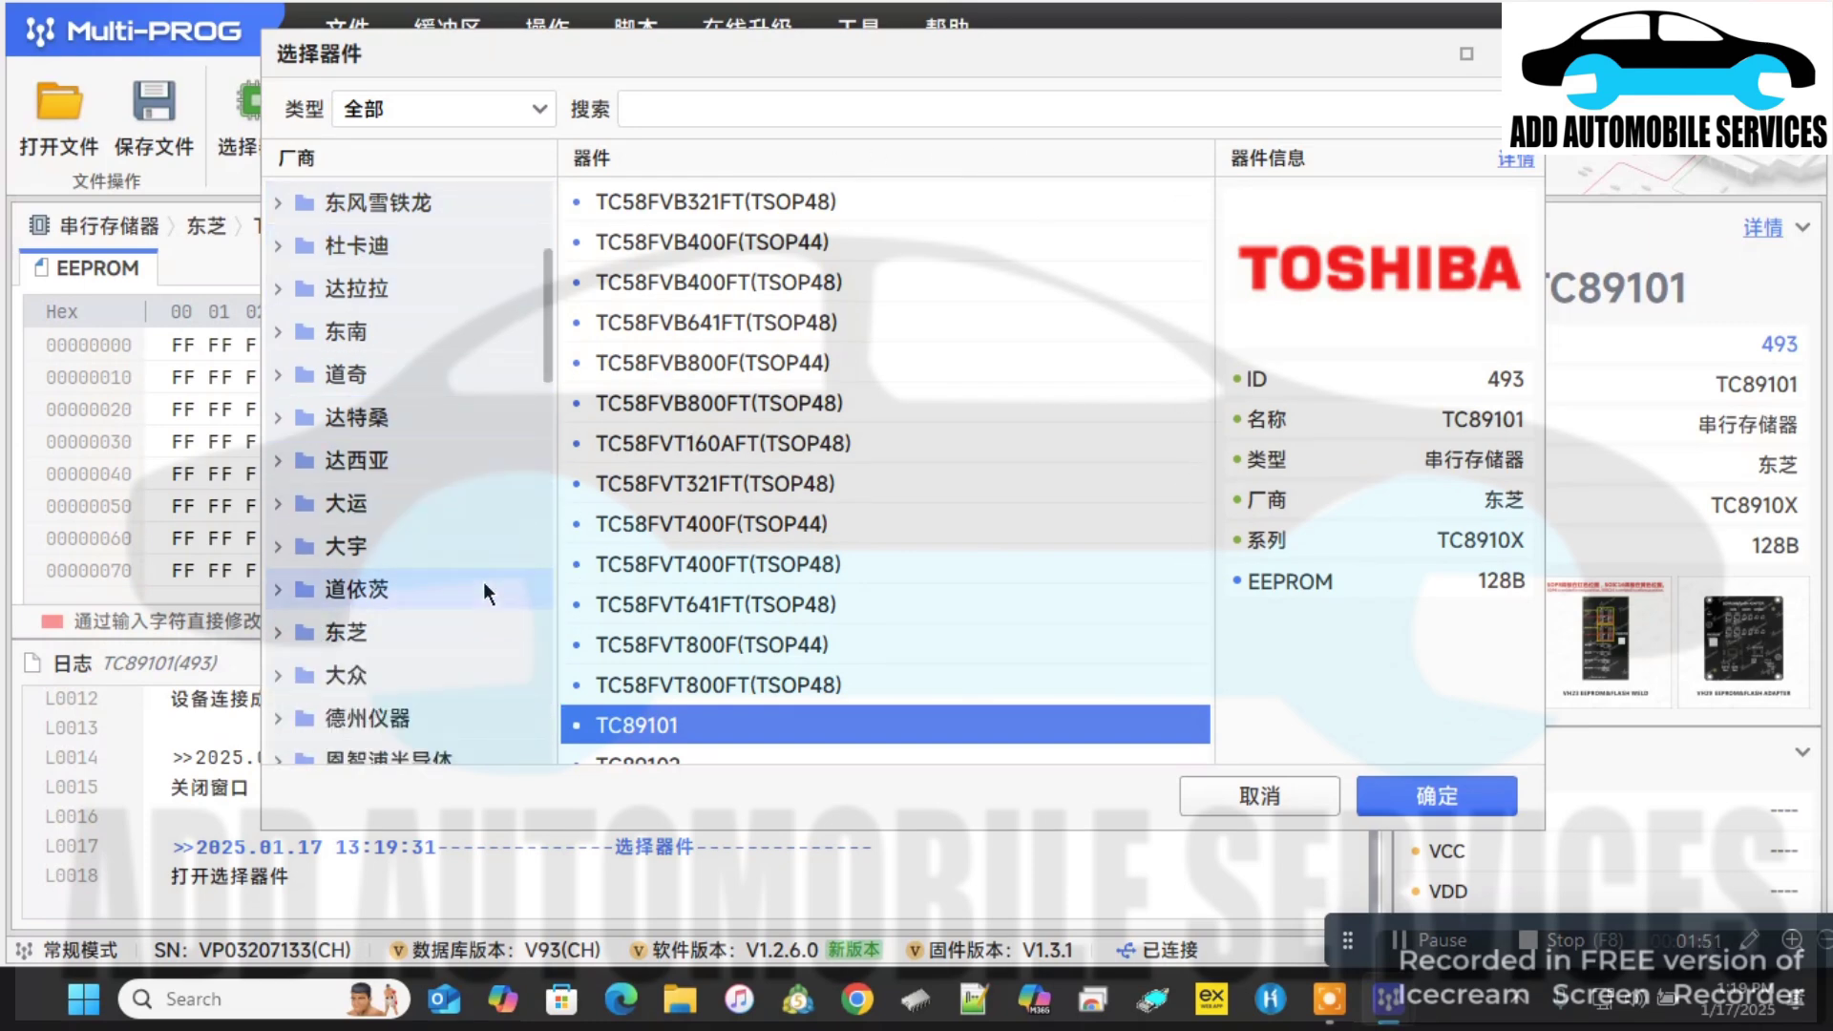
click(892, 108)
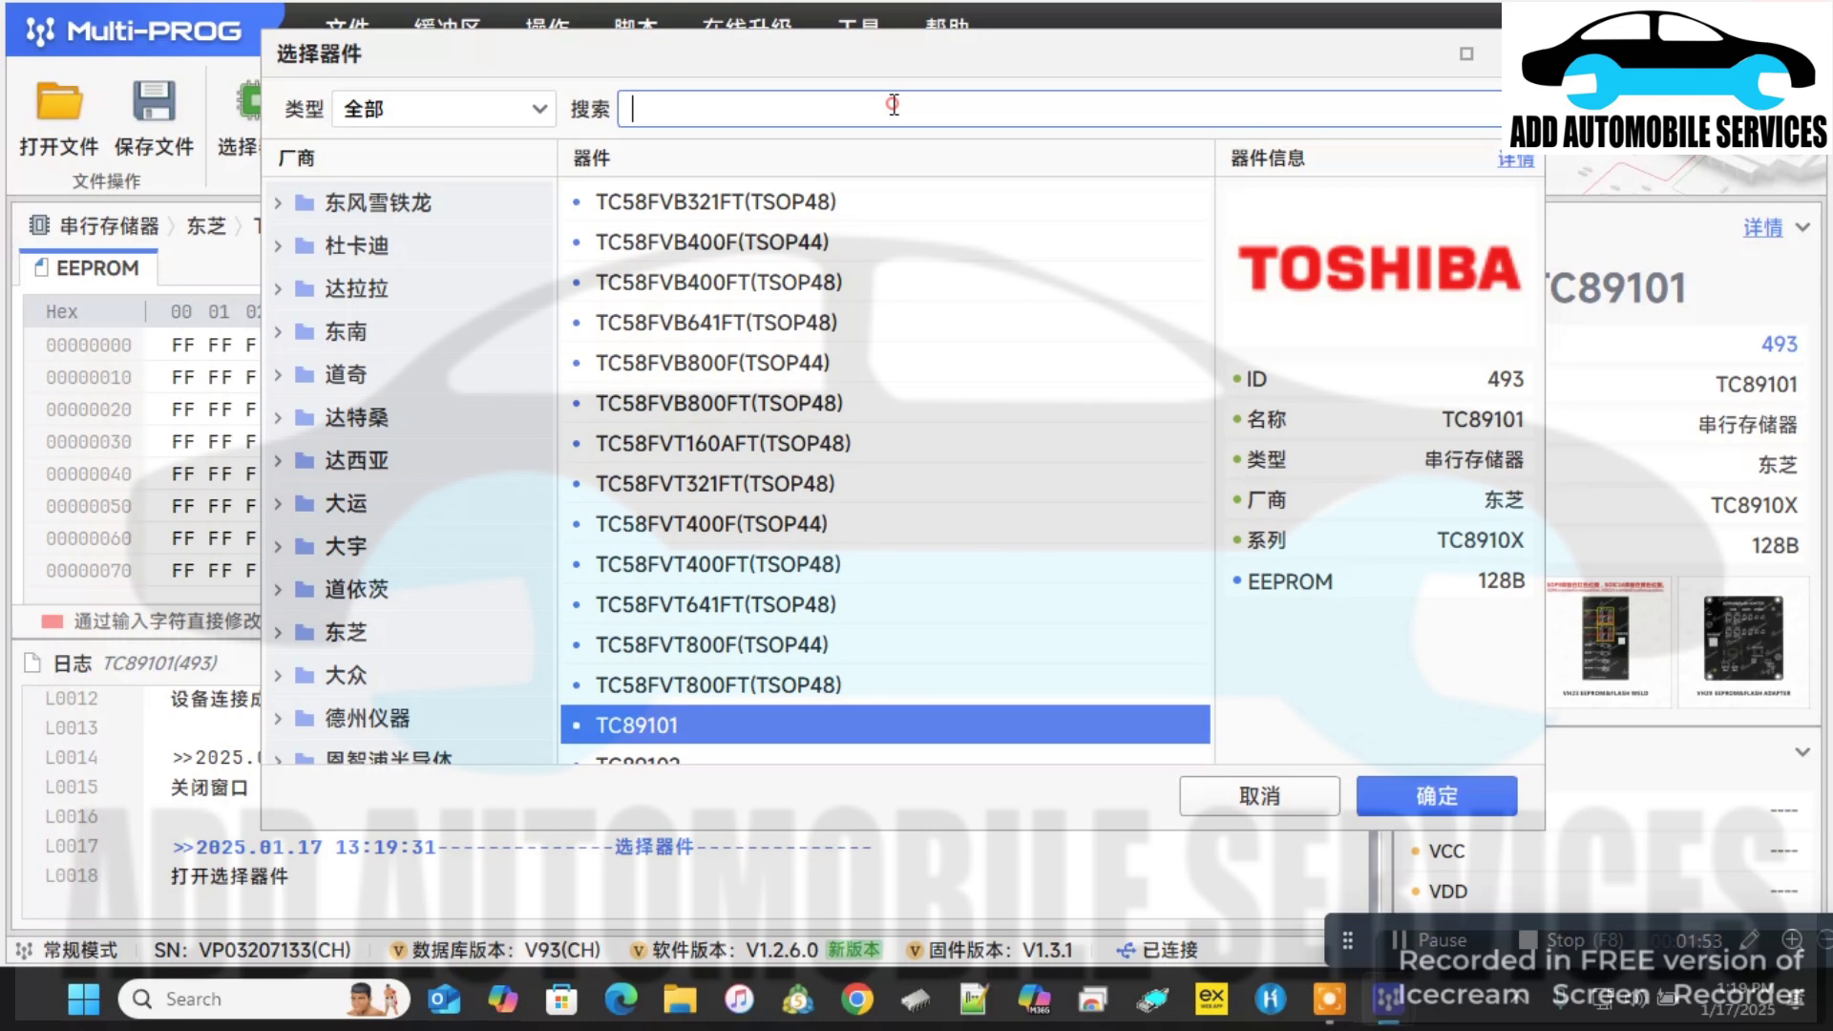
text(g)
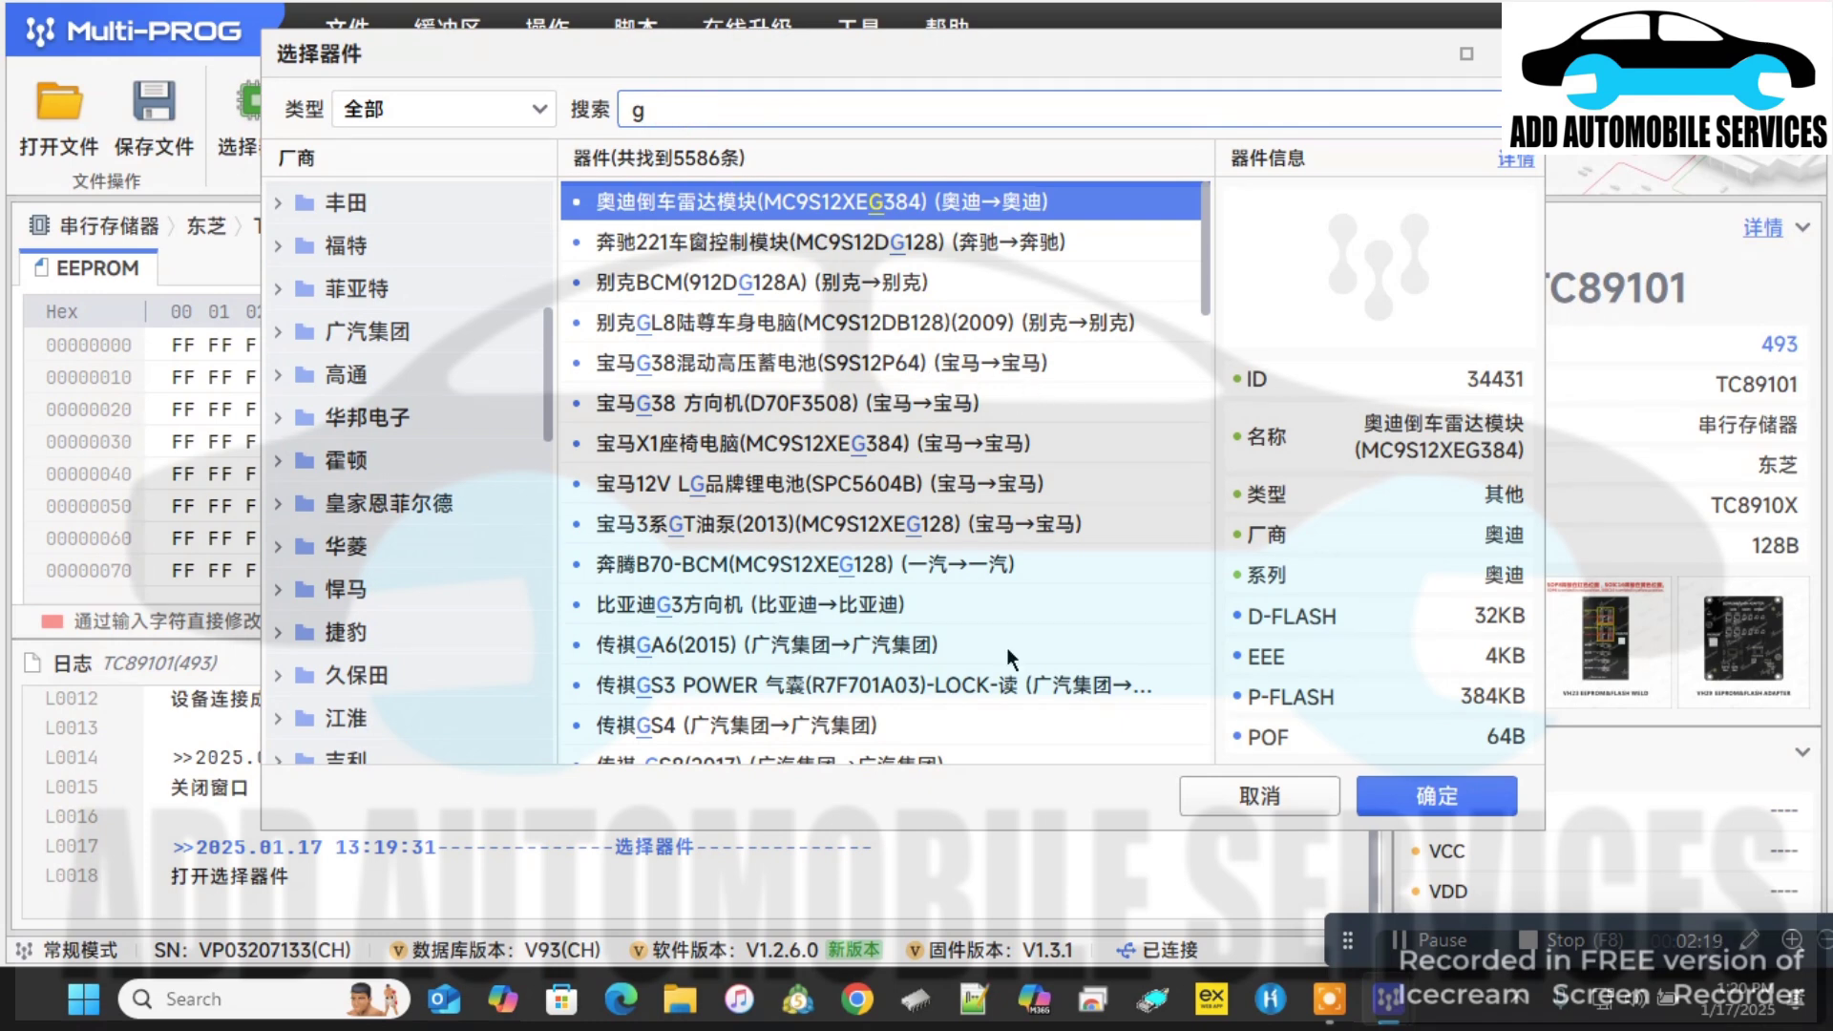
Search for gpec4 and load FCA_CONTINENTAL_GPEC4 for the Jeep 自由光.
click(689, 111)
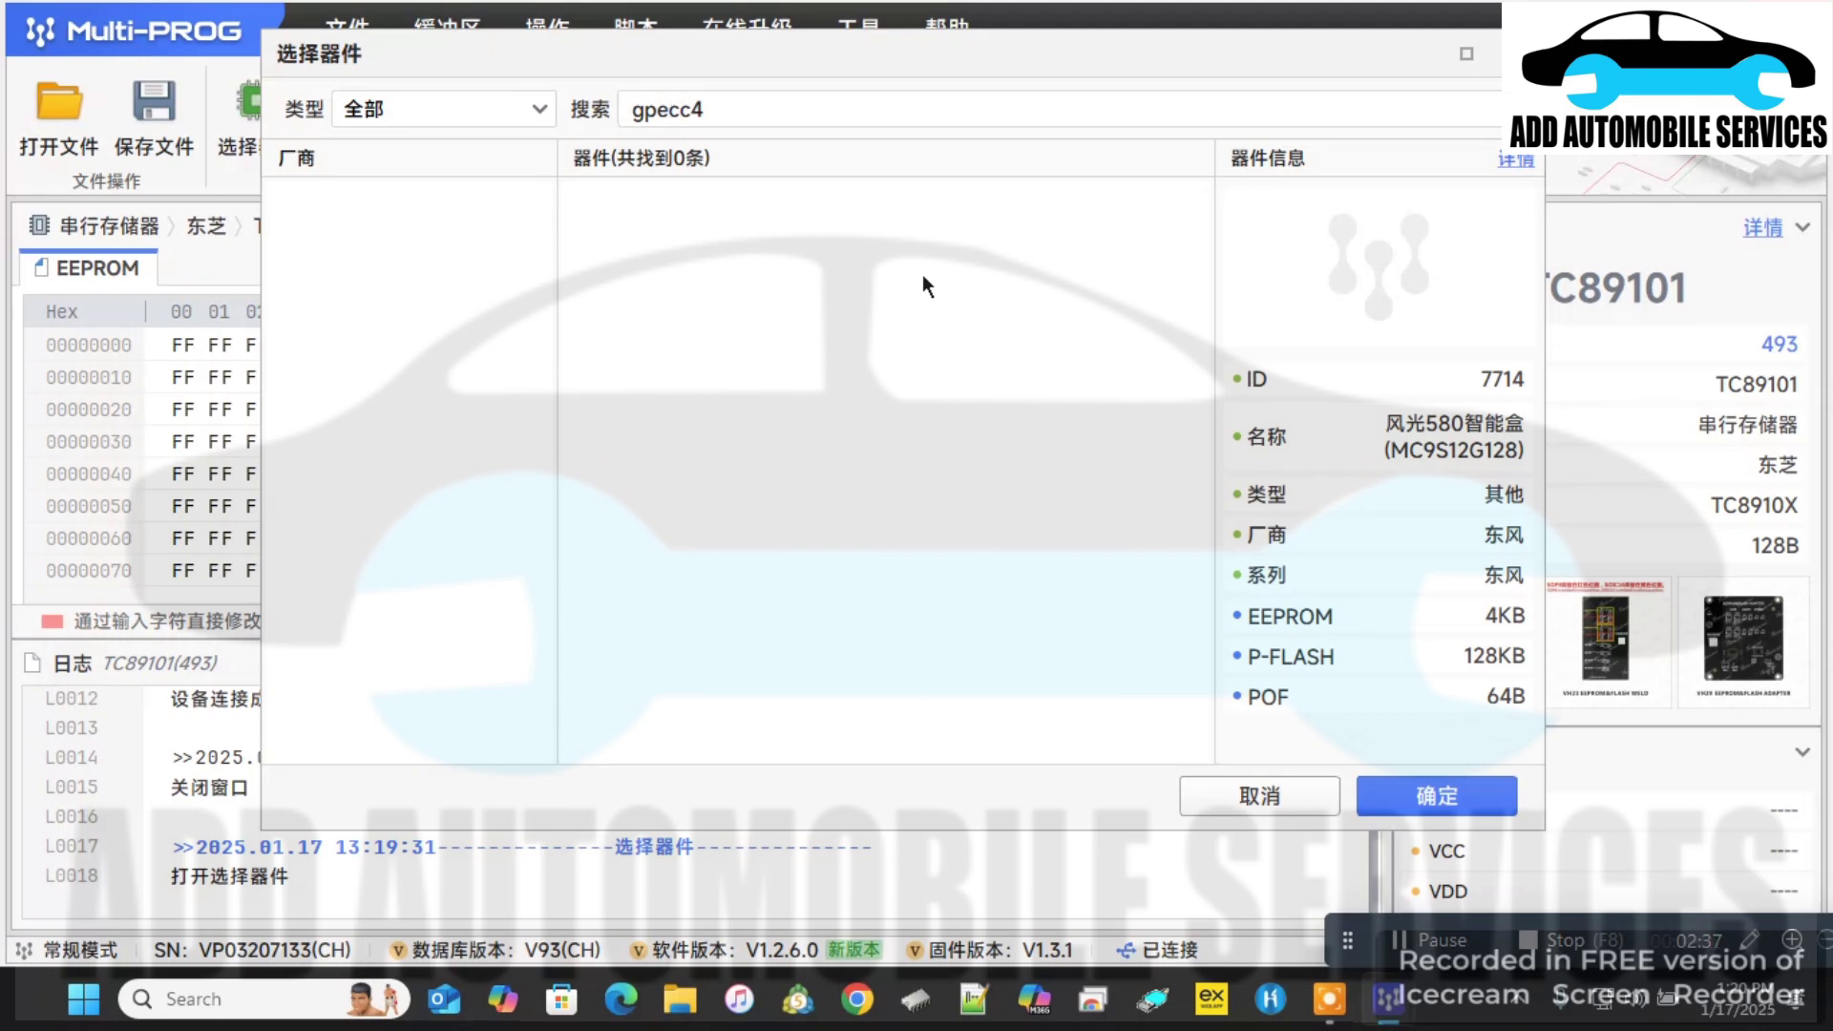
key(BackSpace)
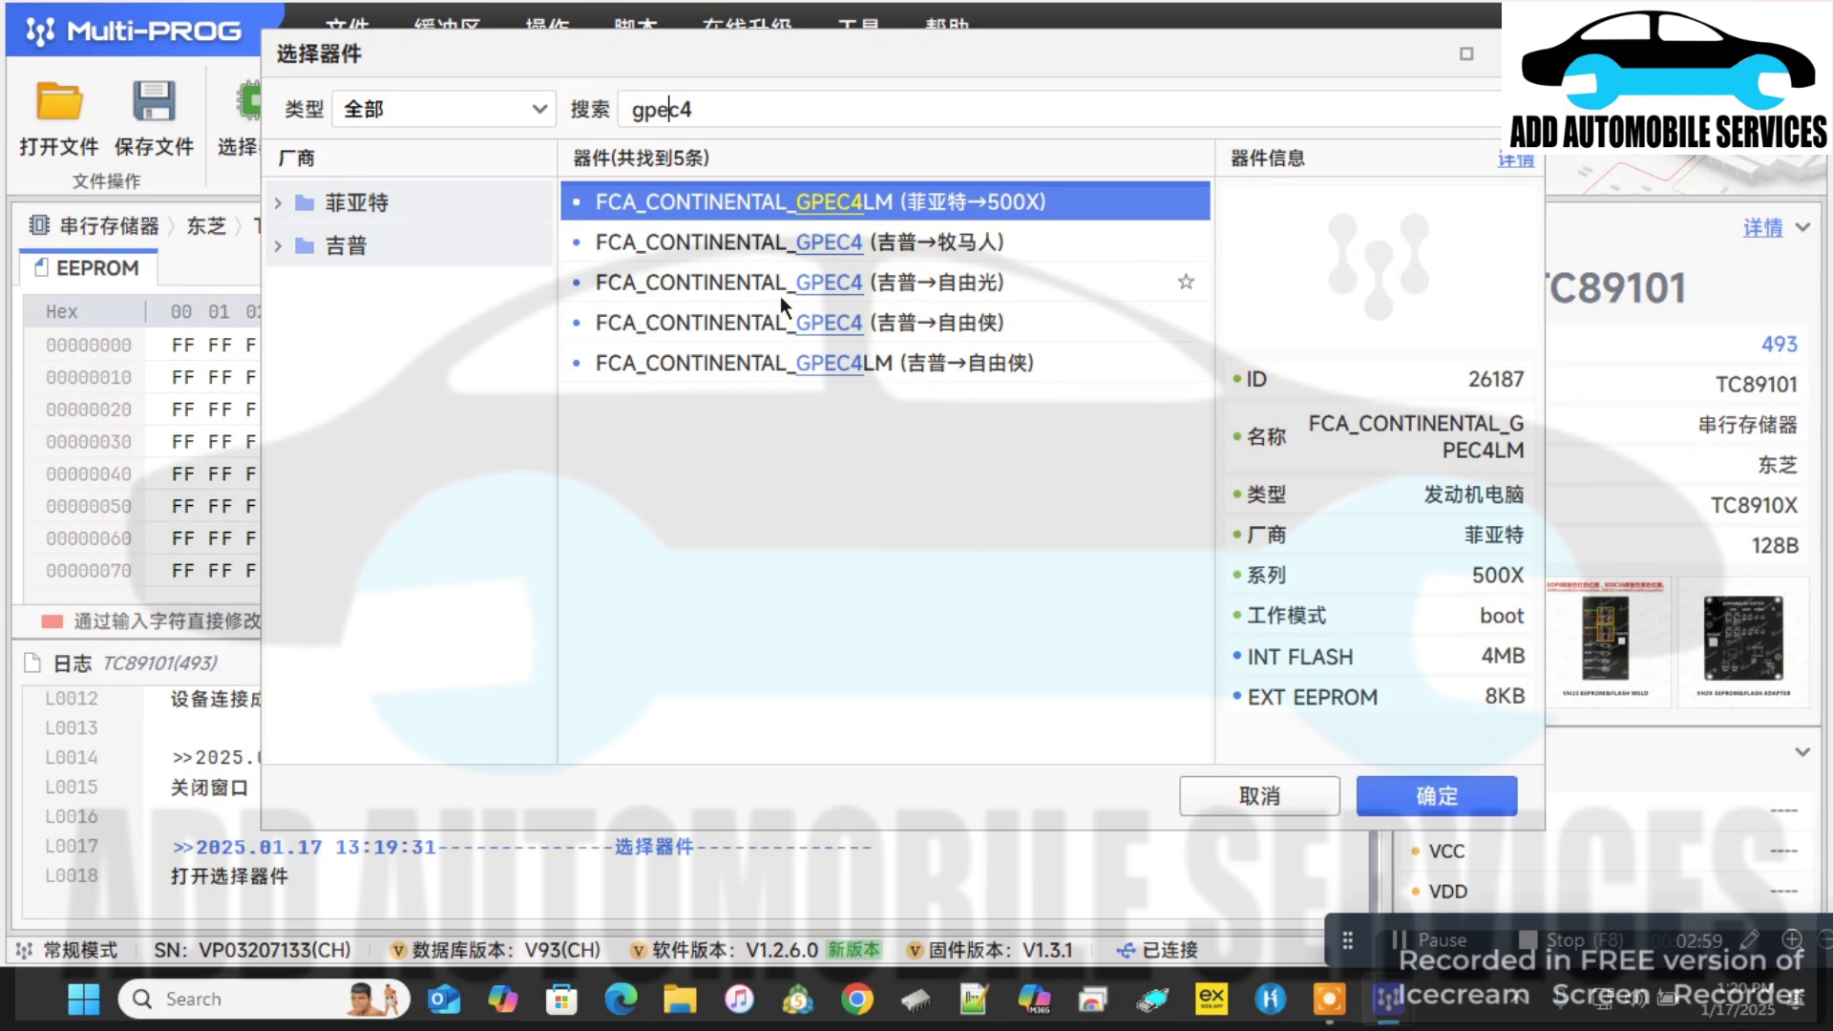
click(814, 292)
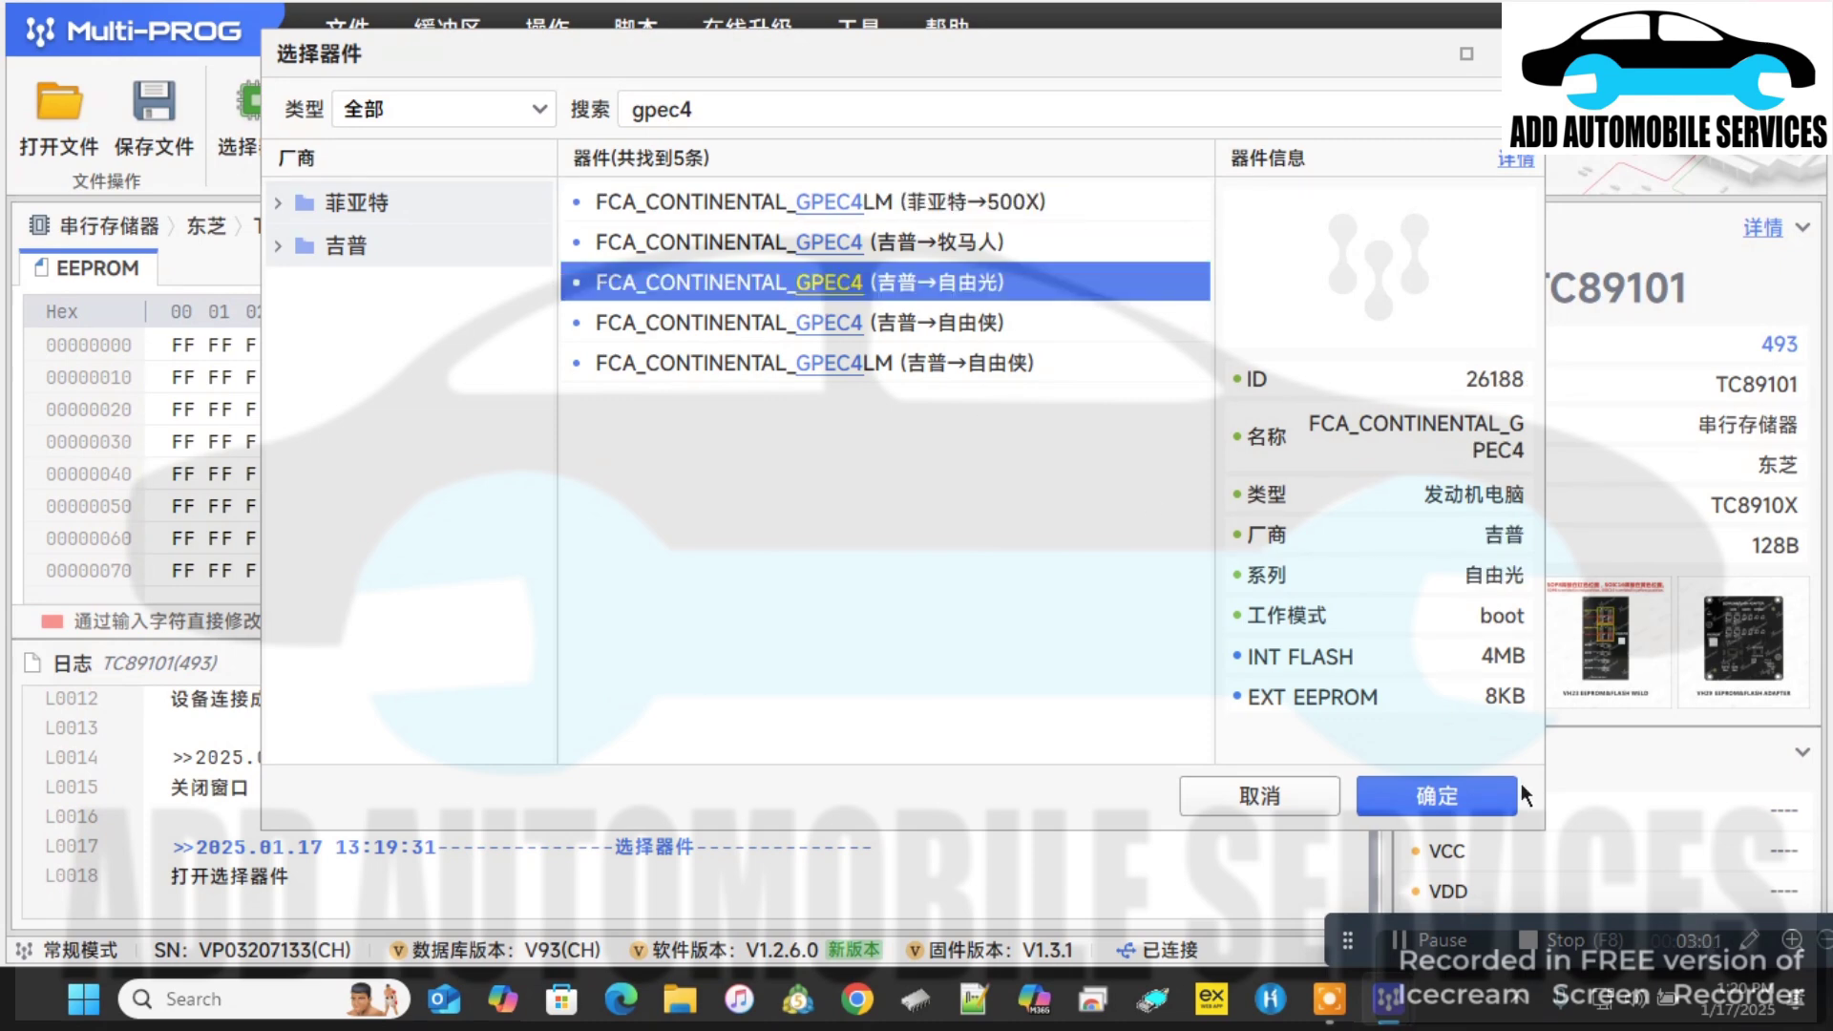
click(1437, 795)
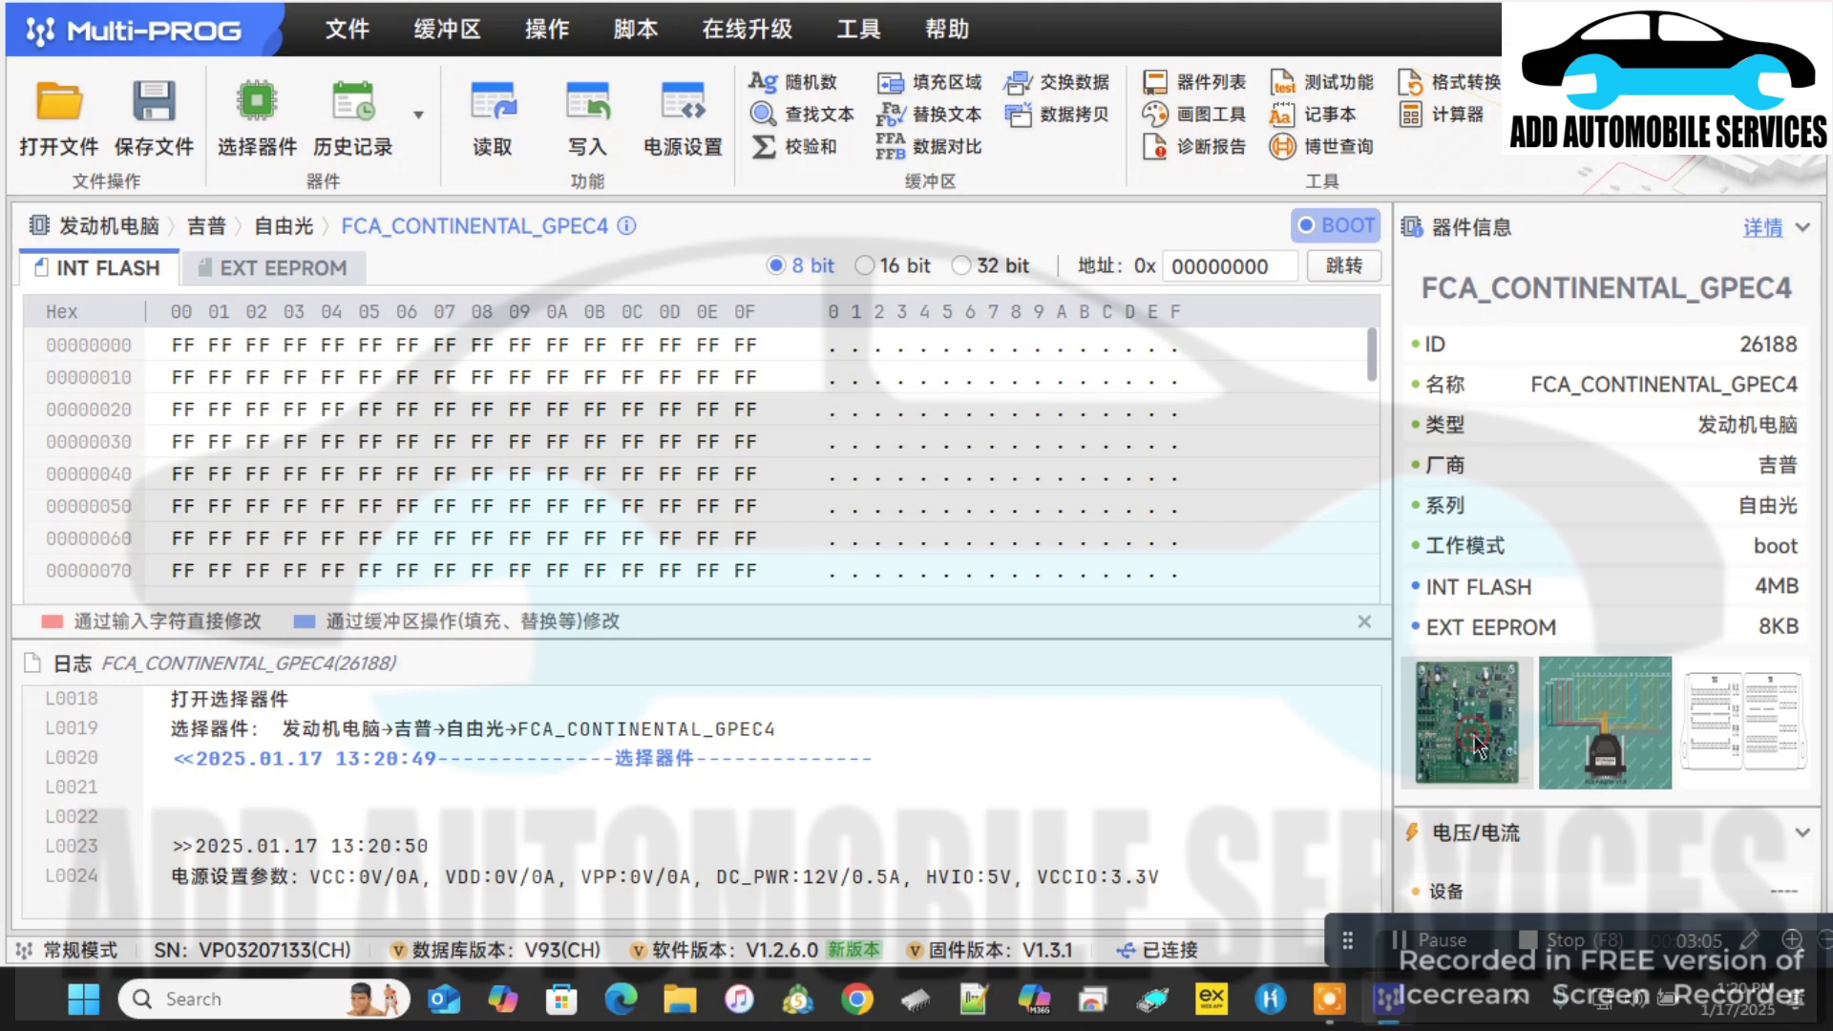
Open the GPEC4 board photo, zoom in twice, and page to 接线图(3/3).
click(1473, 735)
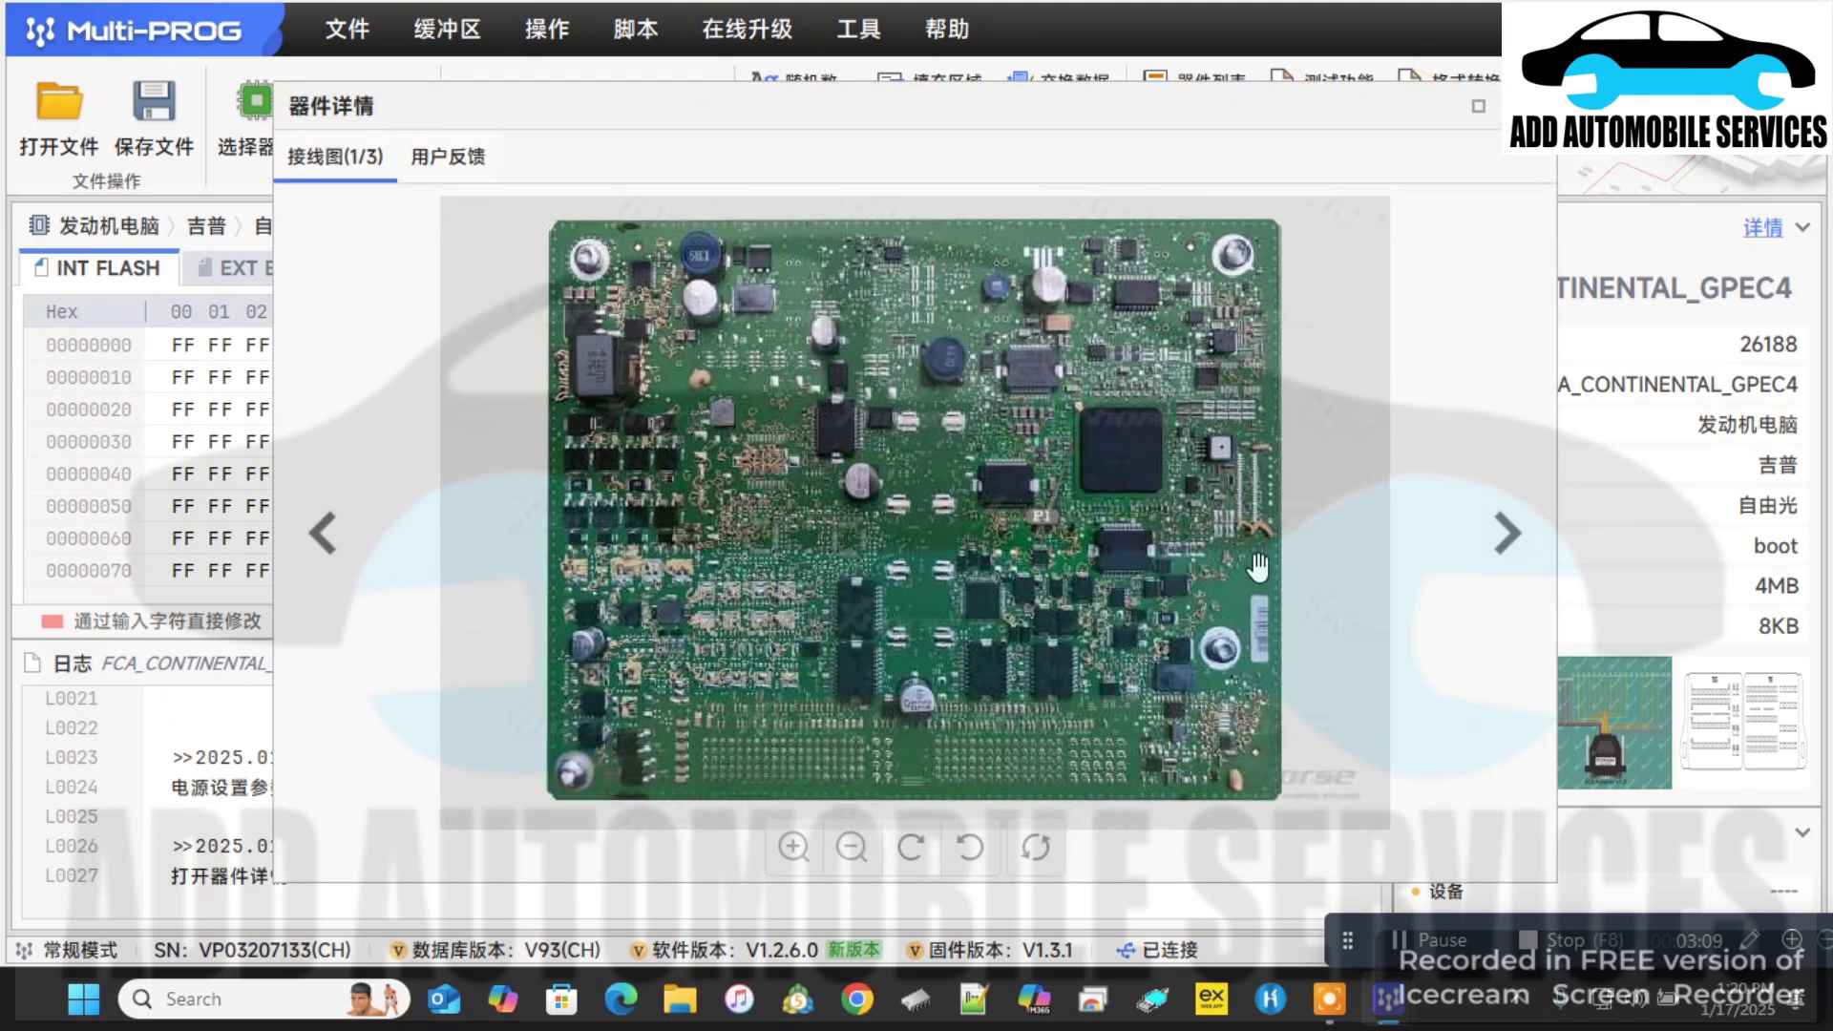
click(796, 848)
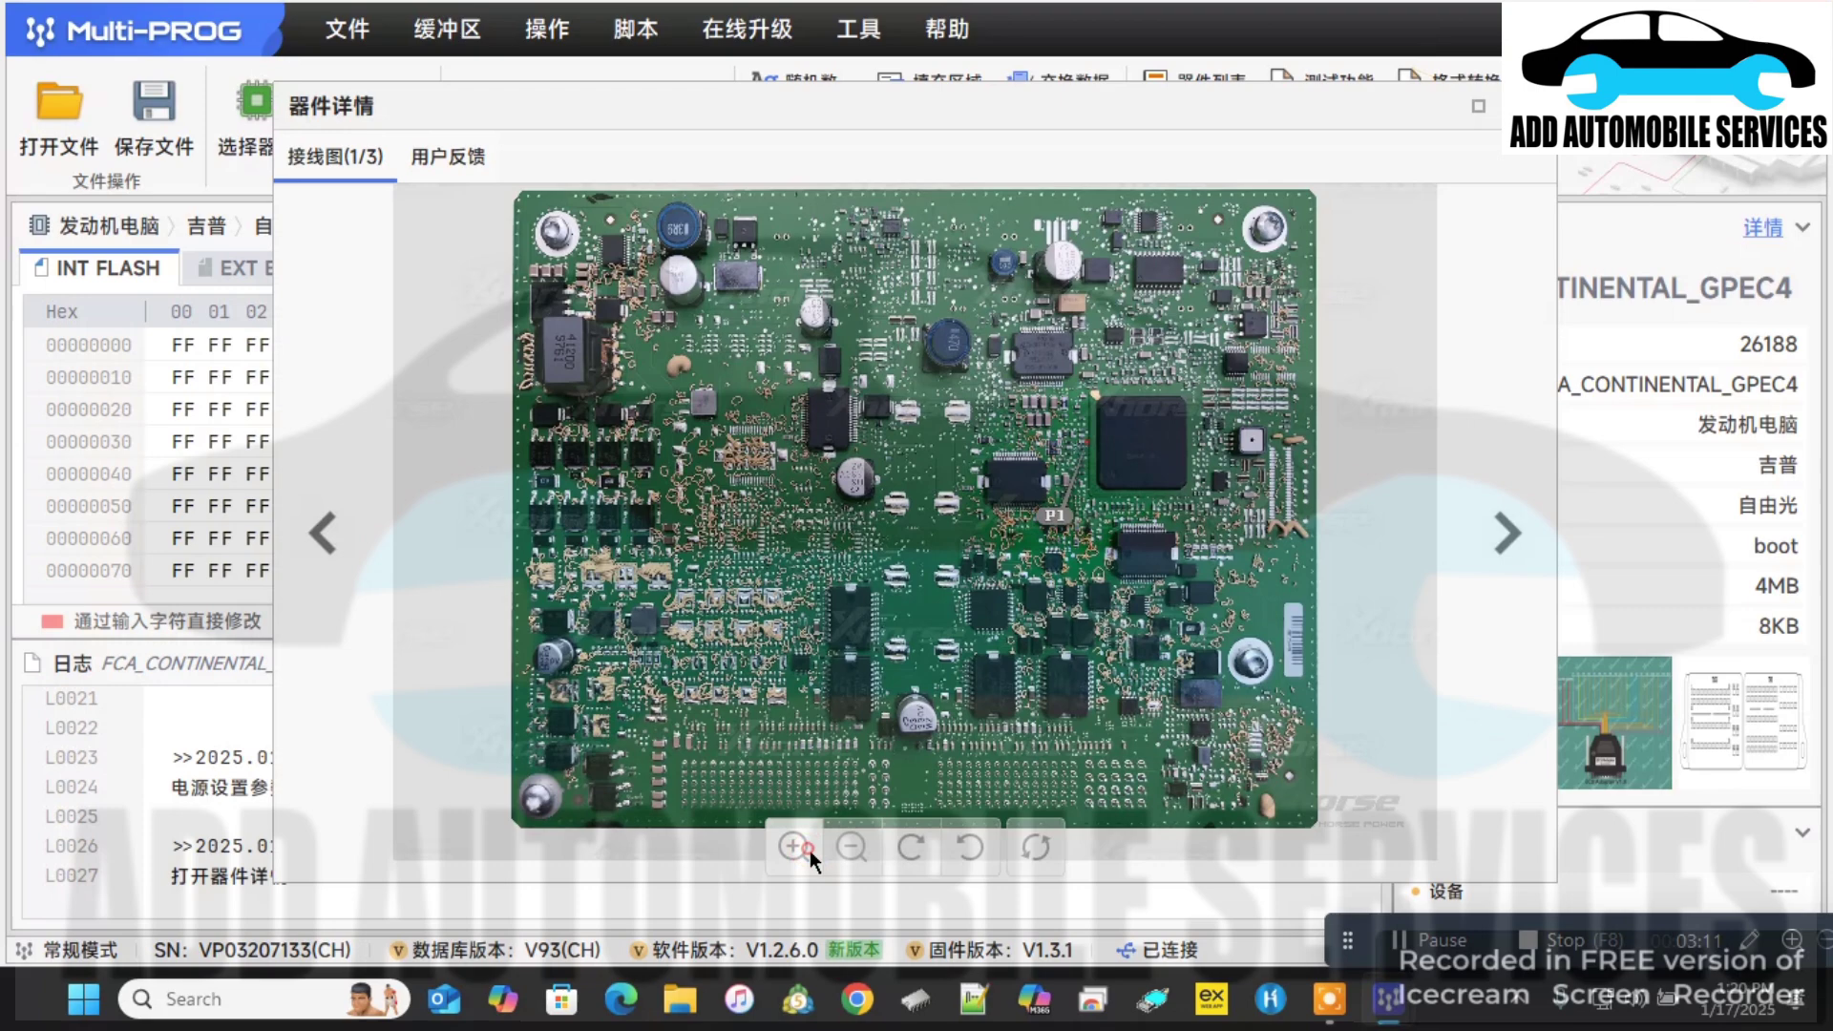
click(796, 848)
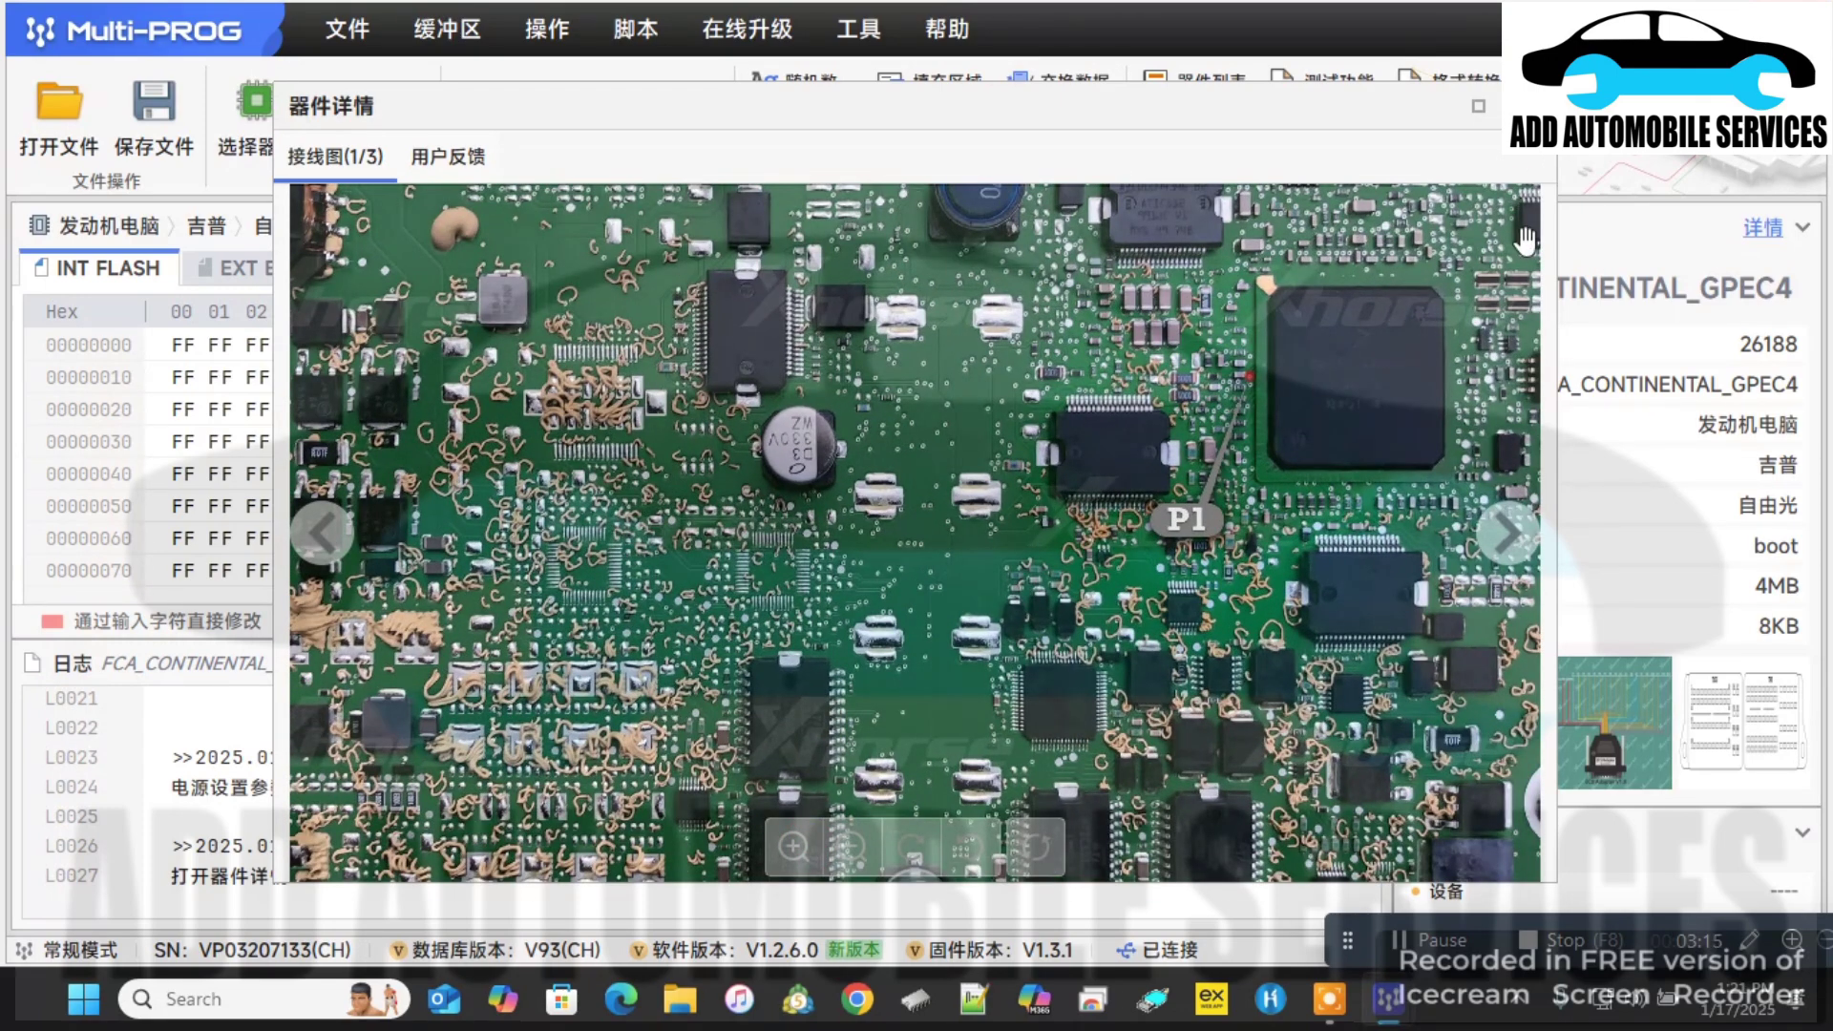
click(1511, 534)
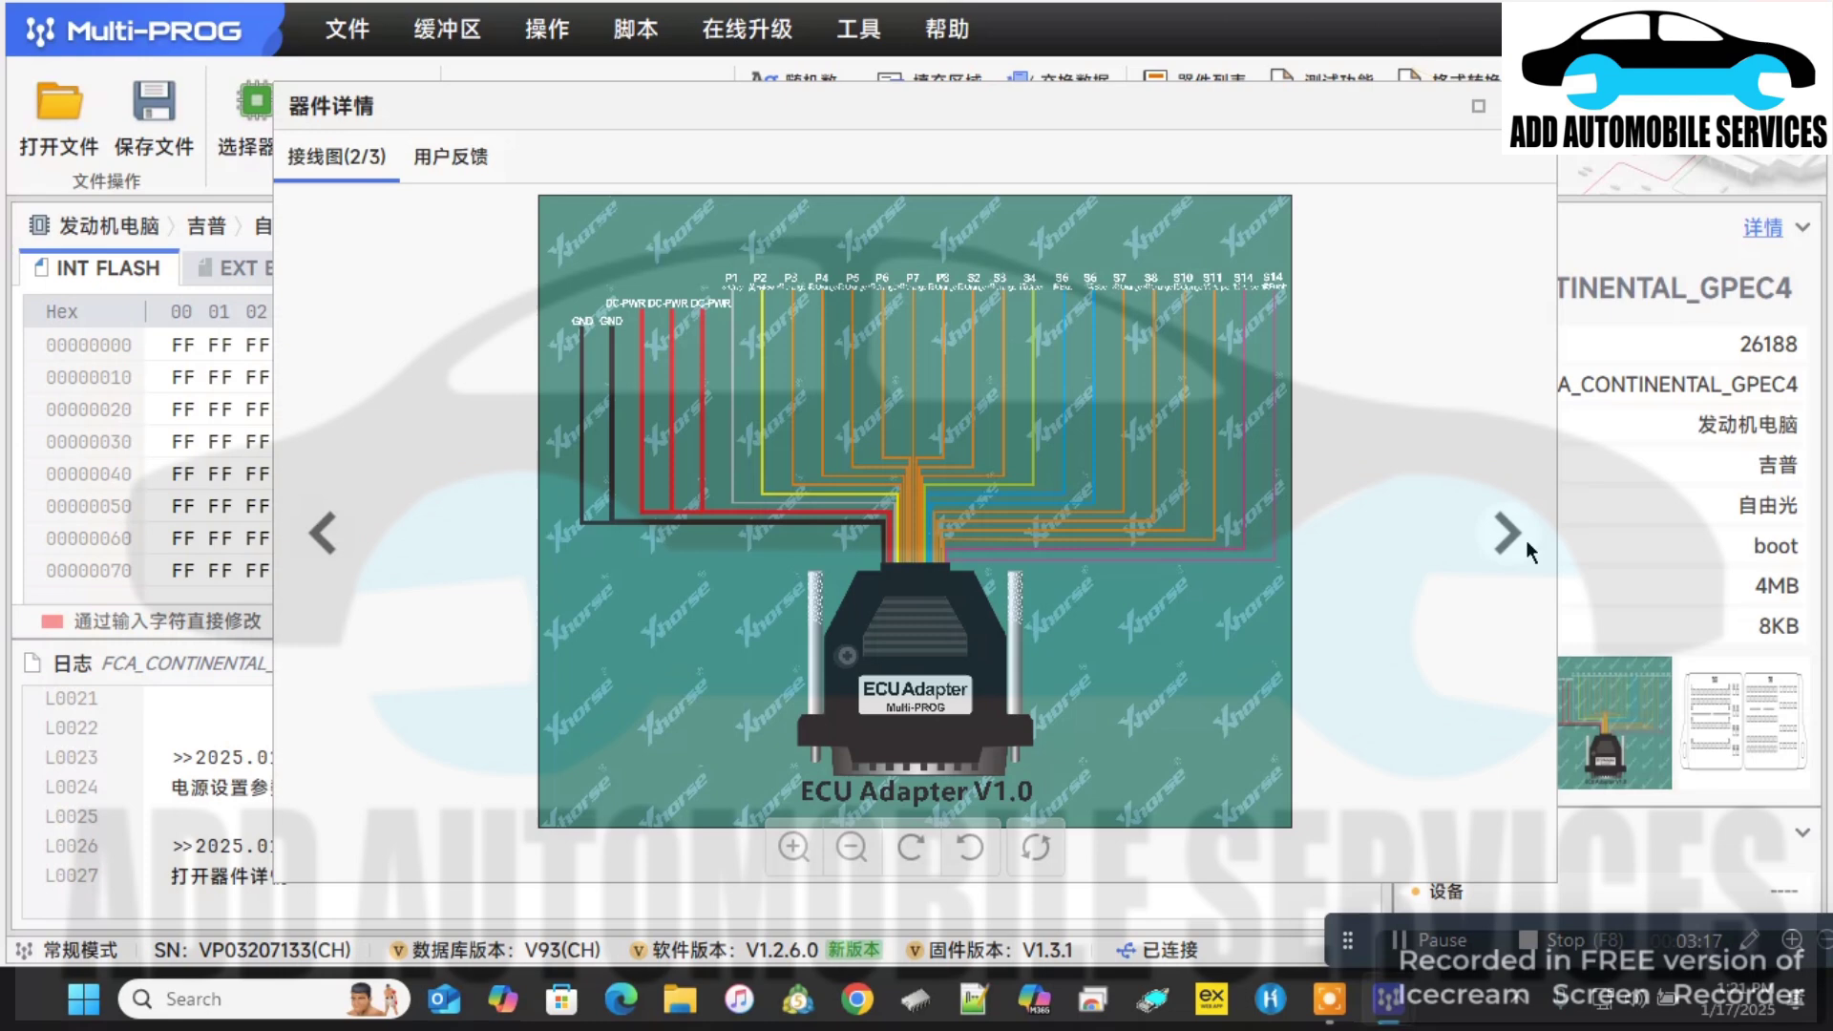
click(1526, 540)
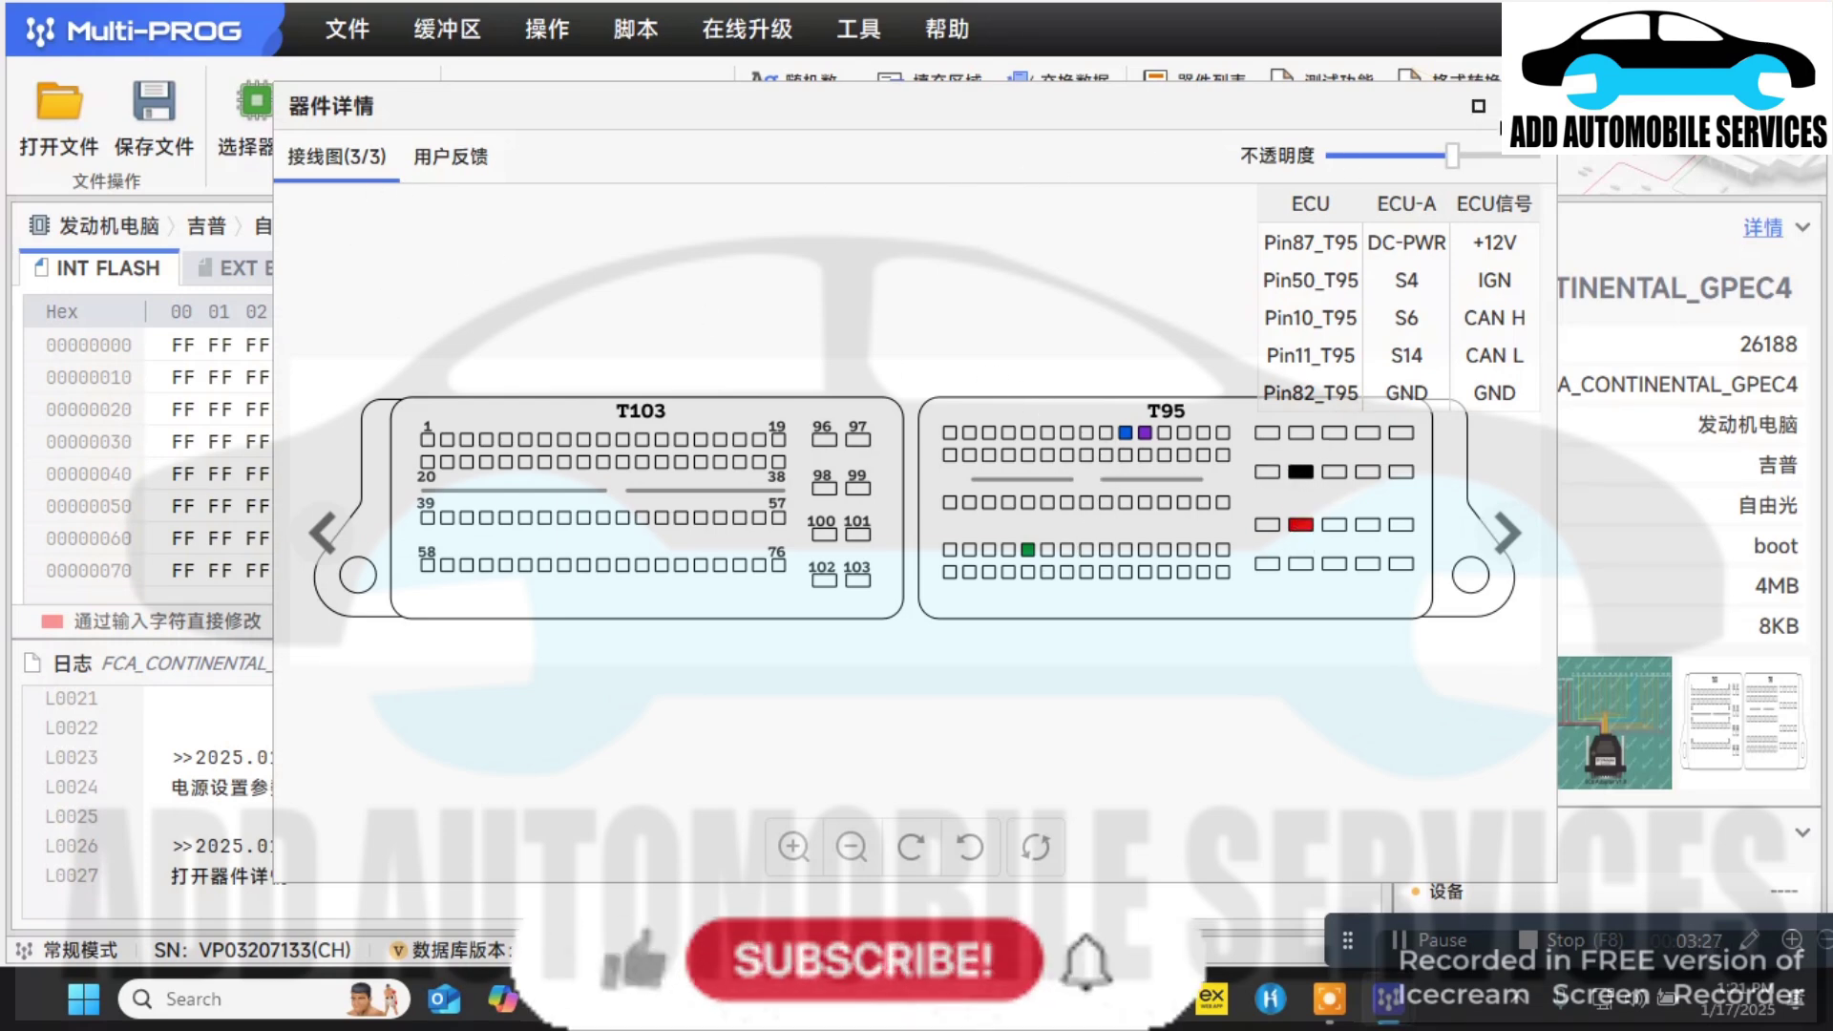
Close the 器件详情 wiring diagram window with Esc.
key(Escape)
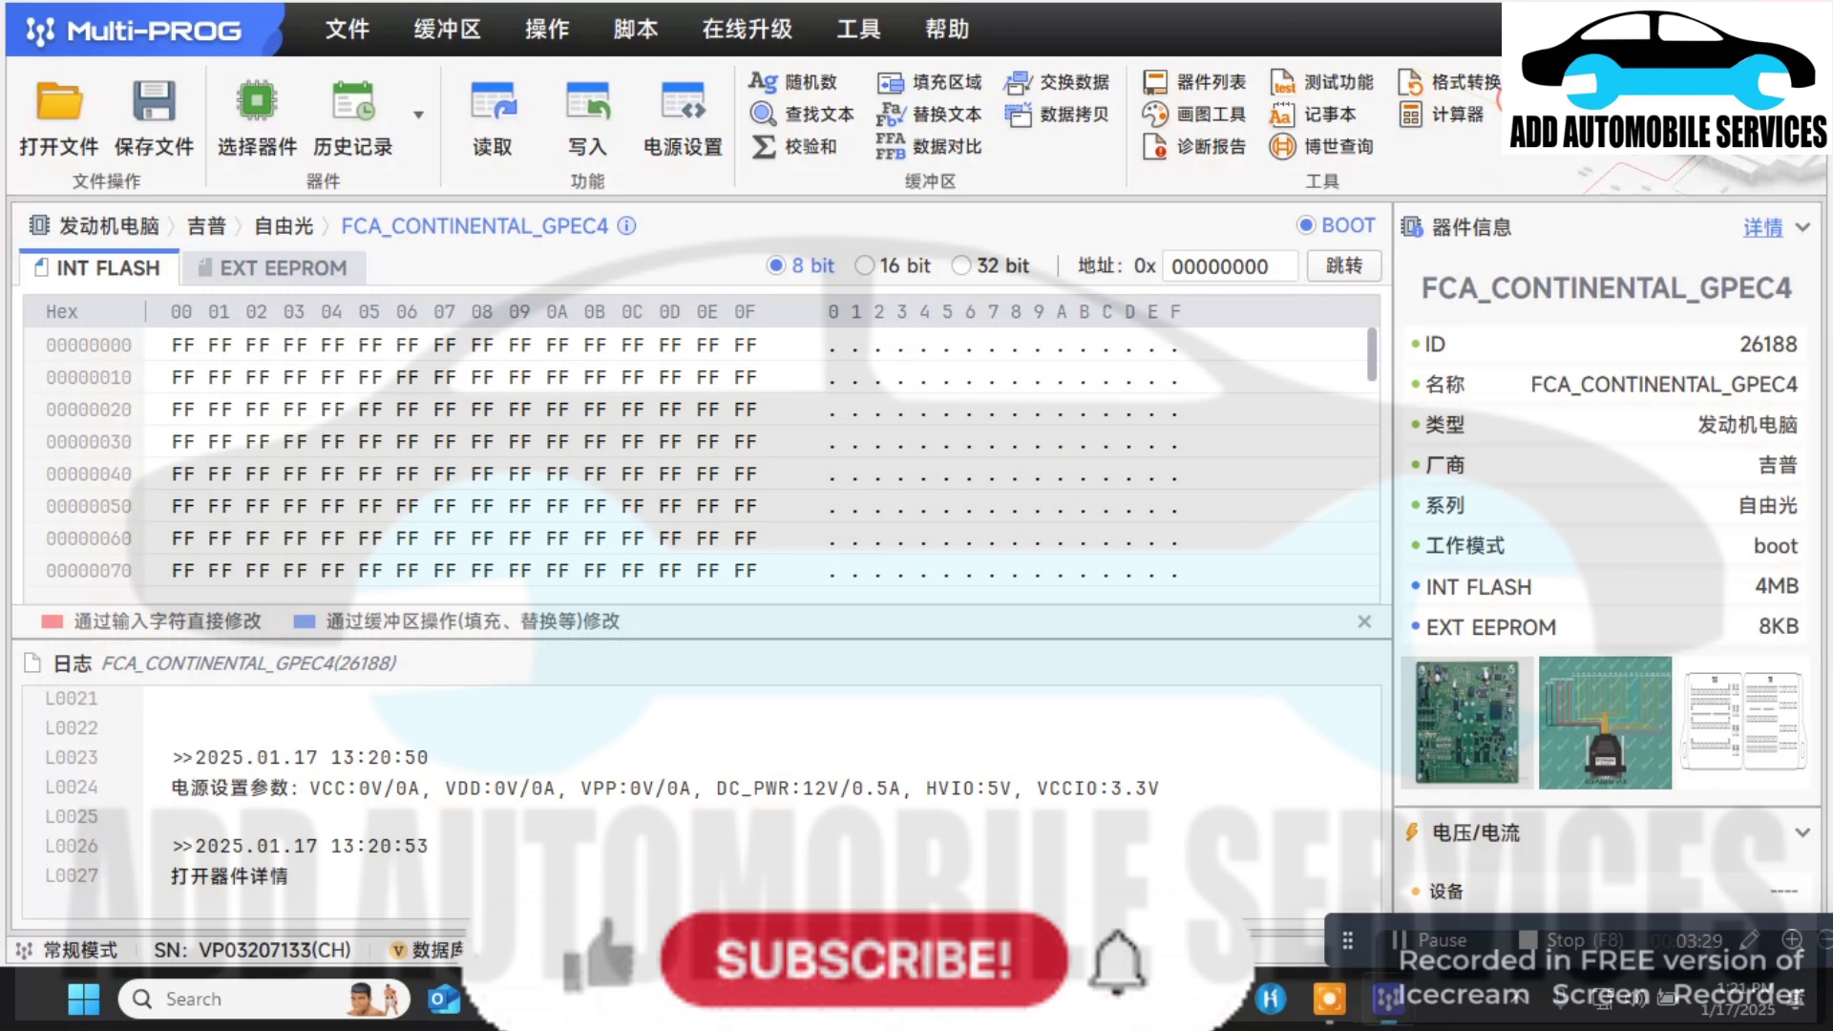